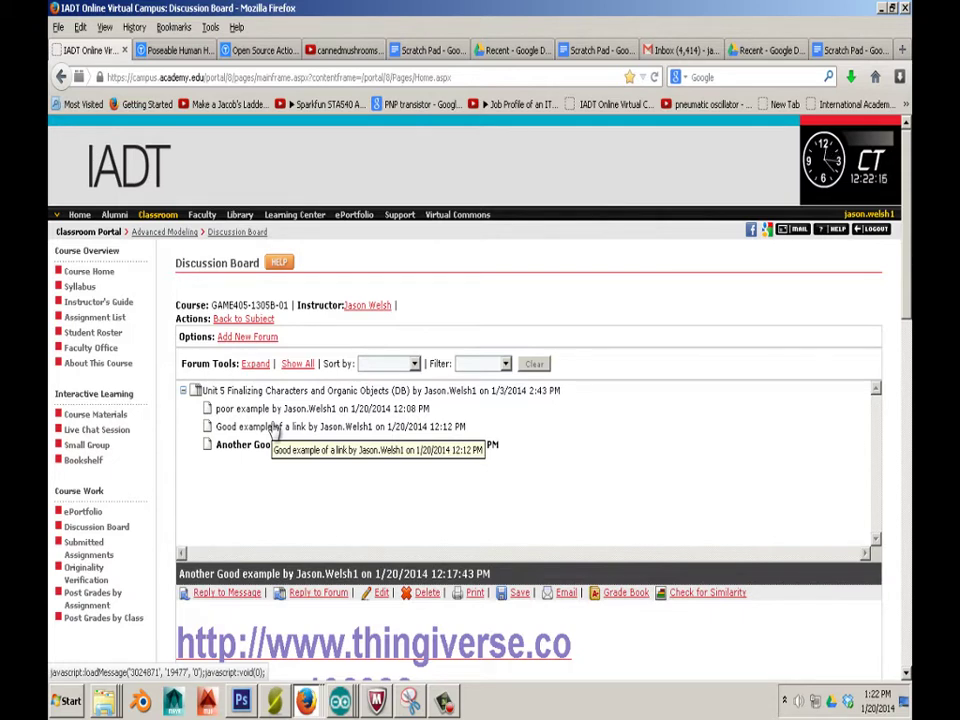
# Open the 'poor example' post and scroll down to its plain YouTube link
pyautogui.click(252, 408)
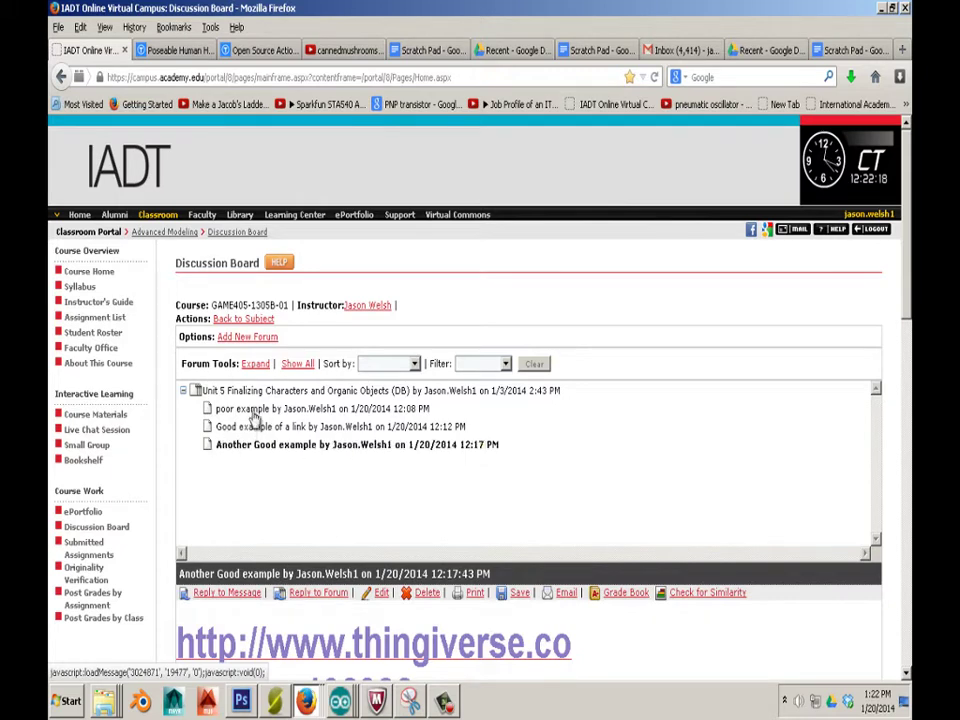
pyautogui.scroll(-5, 290, 430)
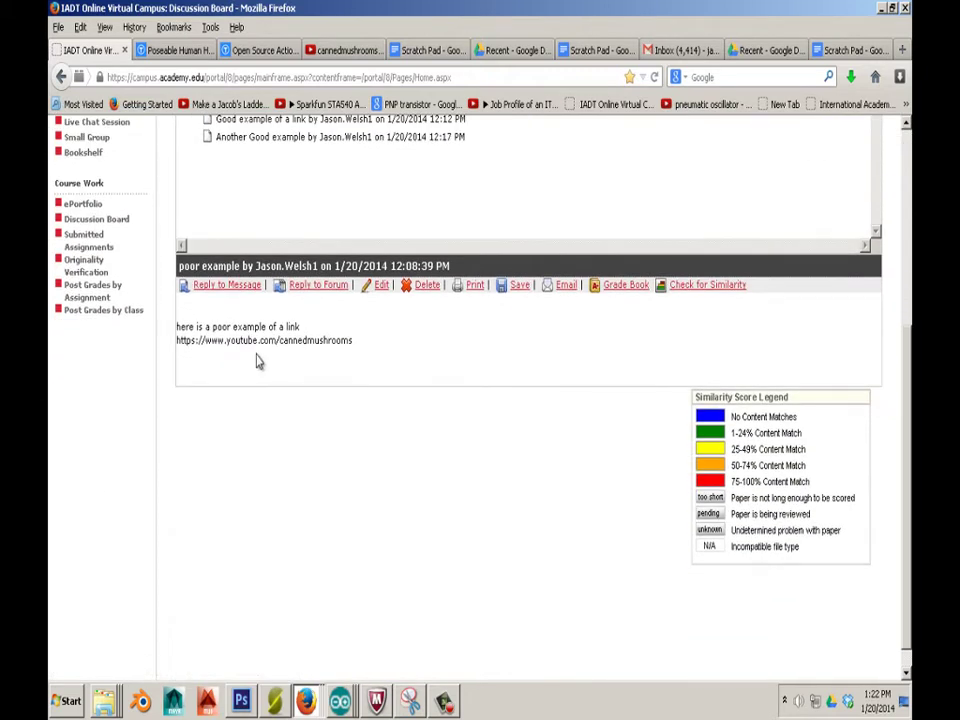
# Copy the post's YouTube link and load that channel in the Thingiverse Poseable Hand tab
pyautogui.moveTo(360, 341); pyautogui.dragTo(176, 345)
pyautogui.rightClick(203, 340)
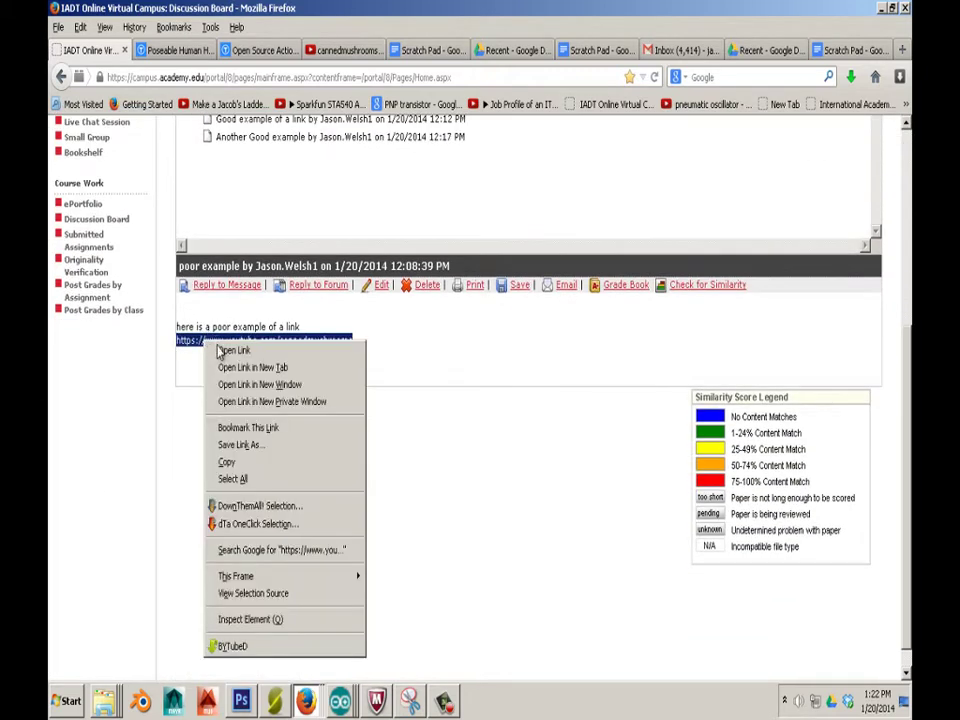
pyautogui.click(240, 462)
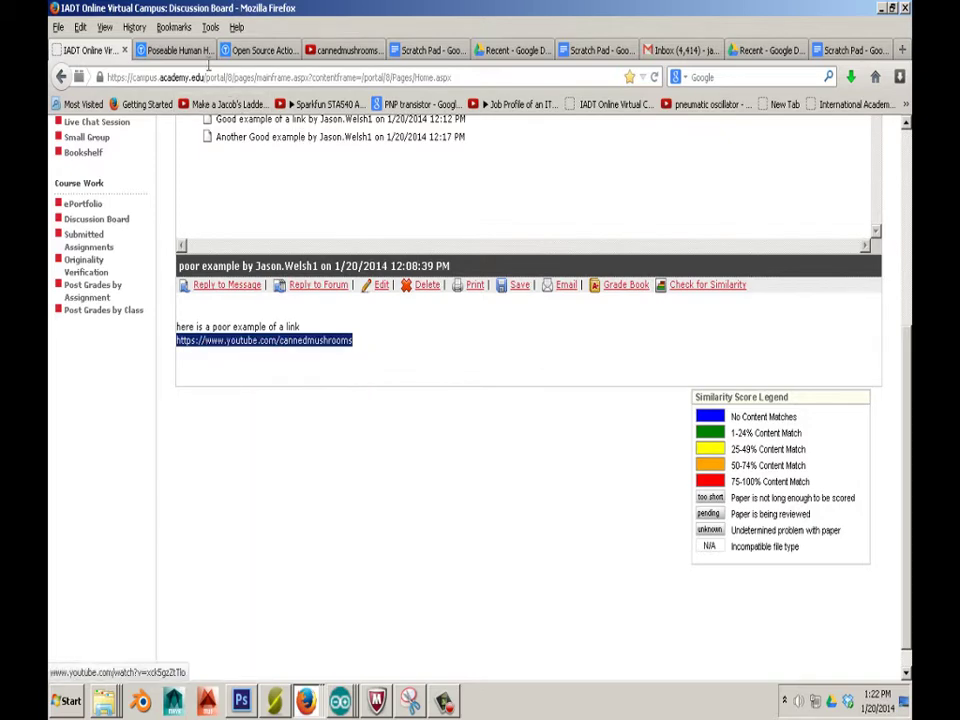
pyautogui.click(180, 51)
pyautogui.click(193, 77)
pyautogui.rightClick(193, 77)
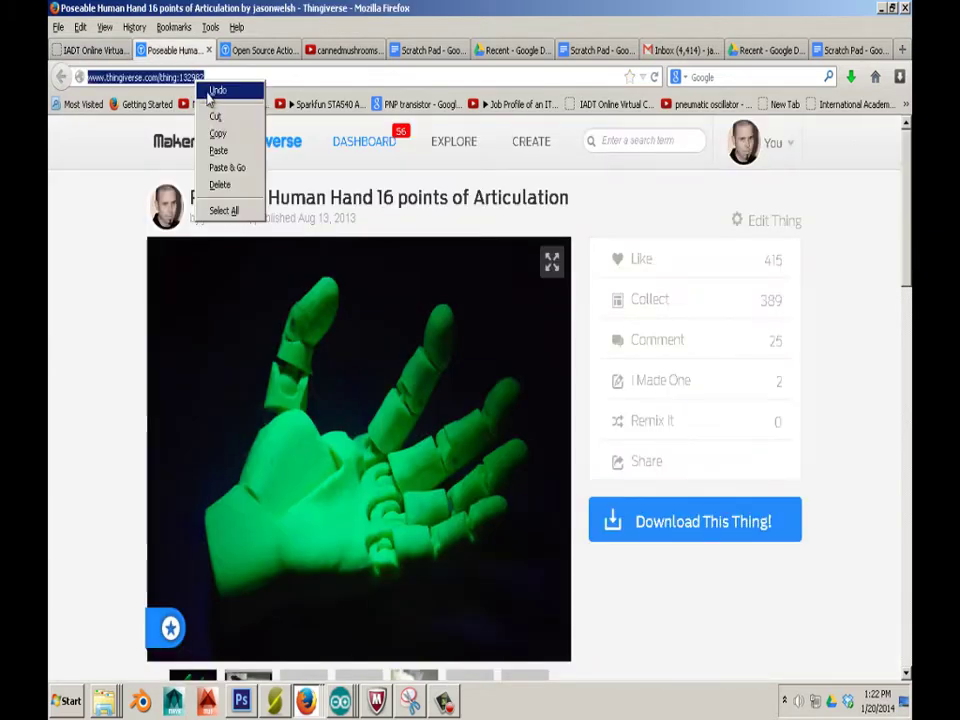
pyautogui.click(220, 150)
pyautogui.press('Return')
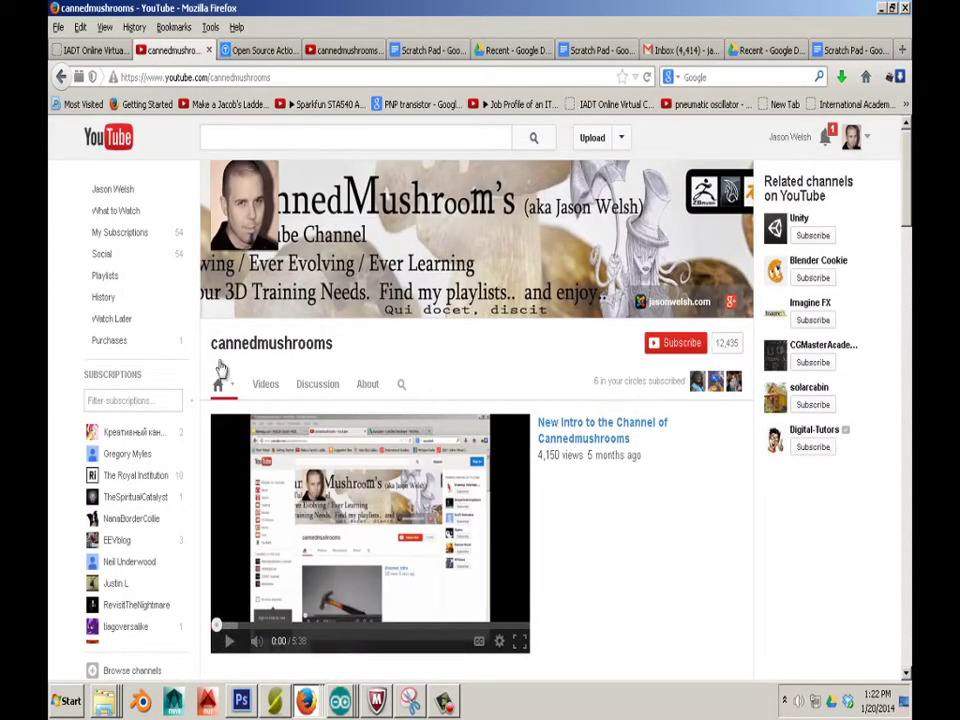
# Go back to the IADT Online Virtual Campus Discussion Board tab
pyautogui.click(99, 52)
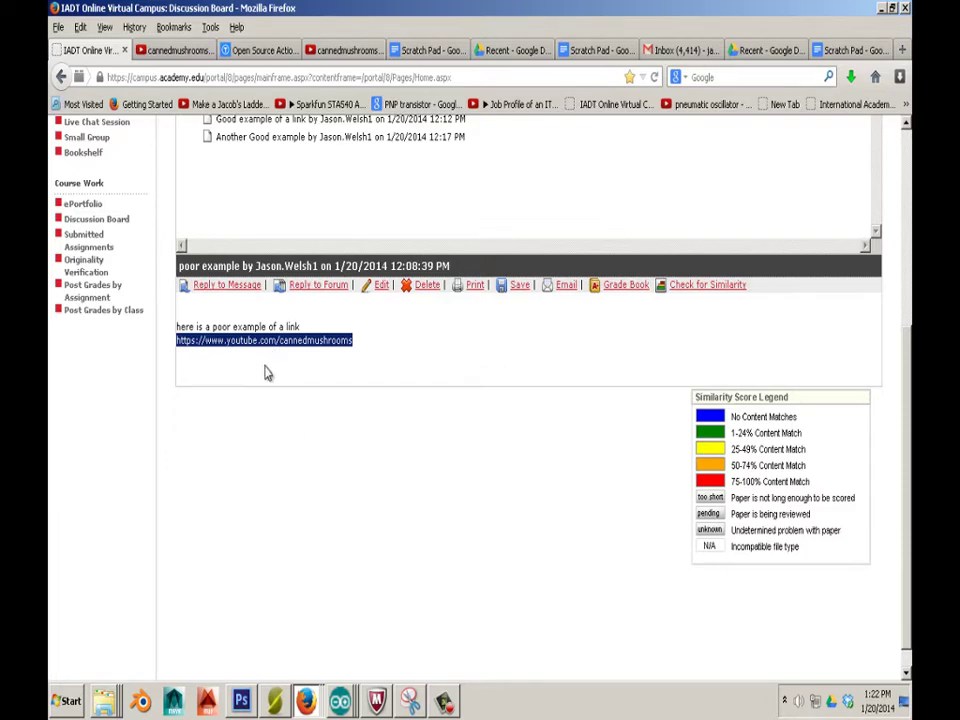
# Open 'Good example of a link', view its Thingiverse link in a new tab, and come back
pyautogui.scroll(5, 270, 379)
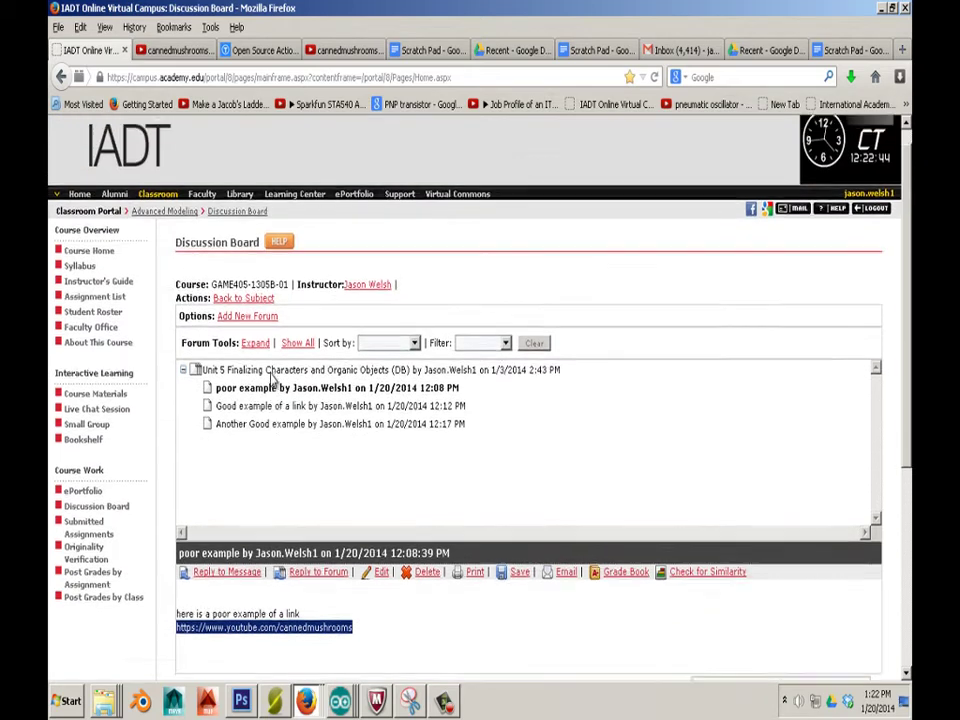
pyautogui.scroll(-2, 296, 347)
pyautogui.click(298, 332)
pyautogui.scroll(-4, 293, 402)
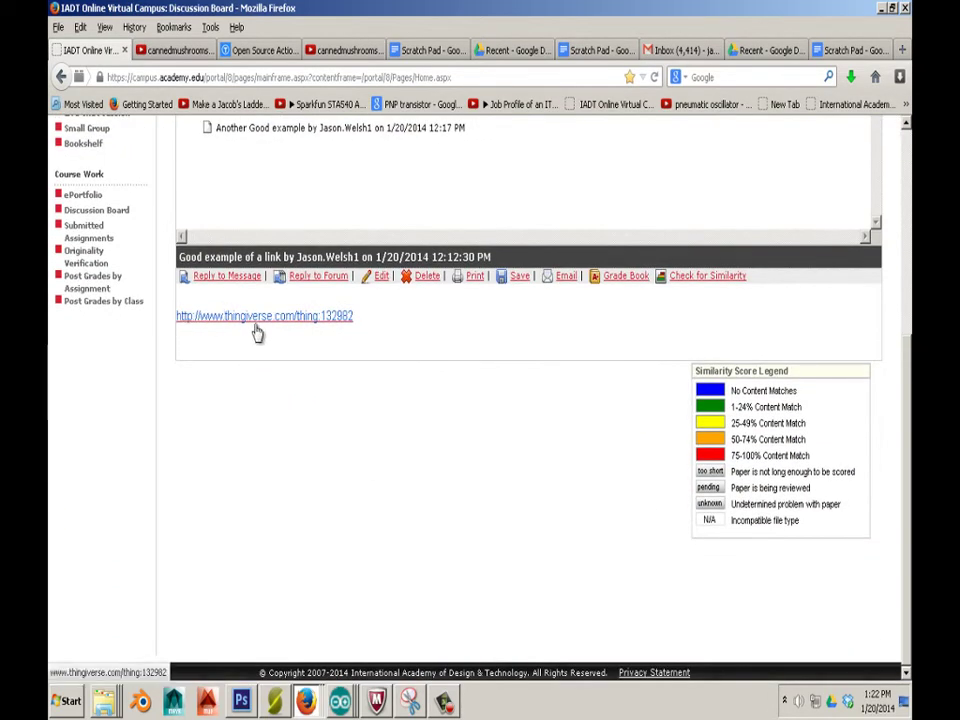
pyautogui.middleClick(258, 322)
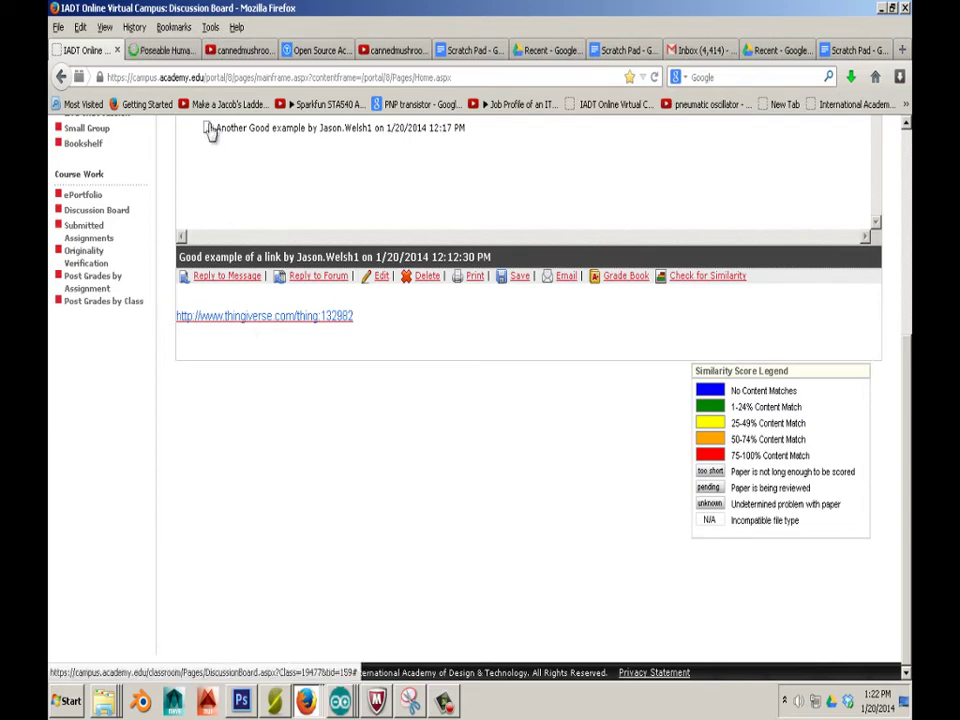
pyautogui.click(160, 50)
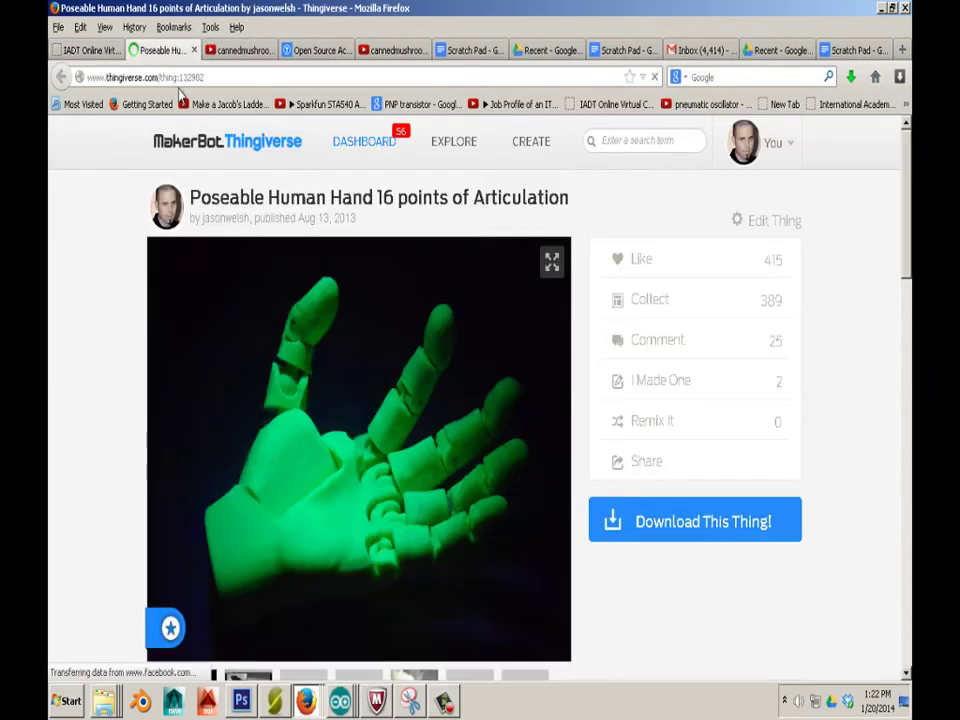
pyautogui.click(92, 54)
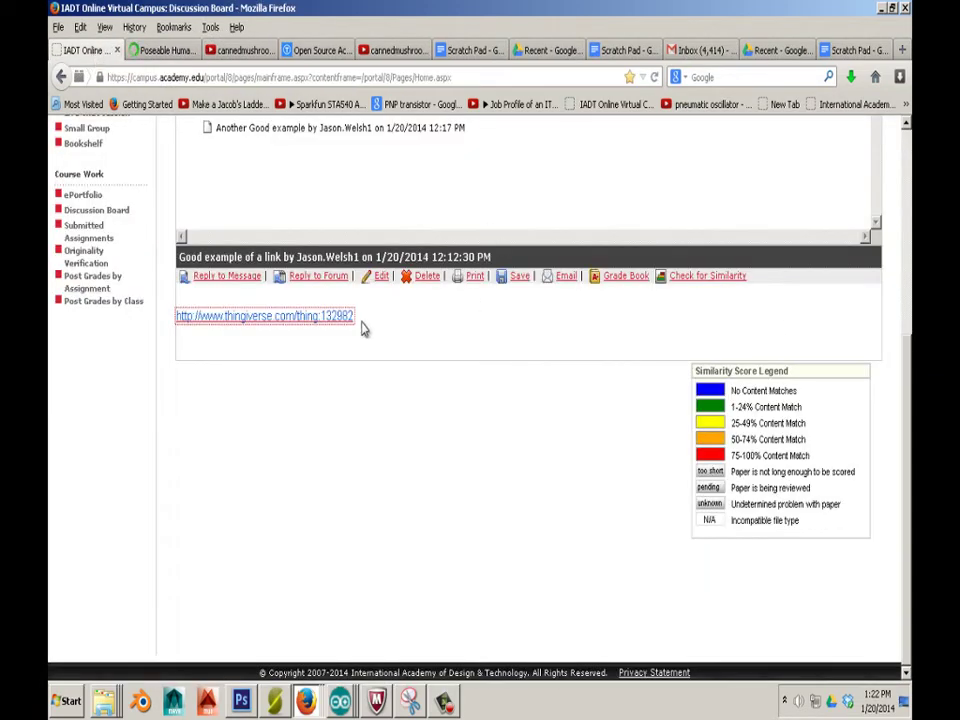
# Open and read the 'Another Good example' post
pyautogui.scroll(4, 355, 385)
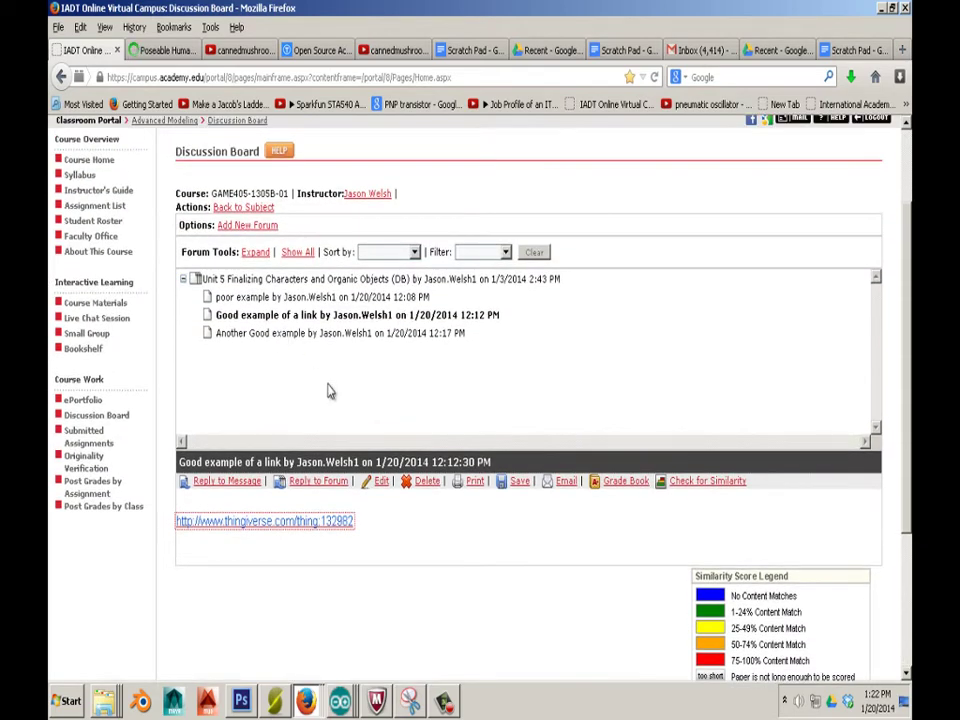
pyautogui.click(270, 334)
pyautogui.scroll(-5, 310, 257)
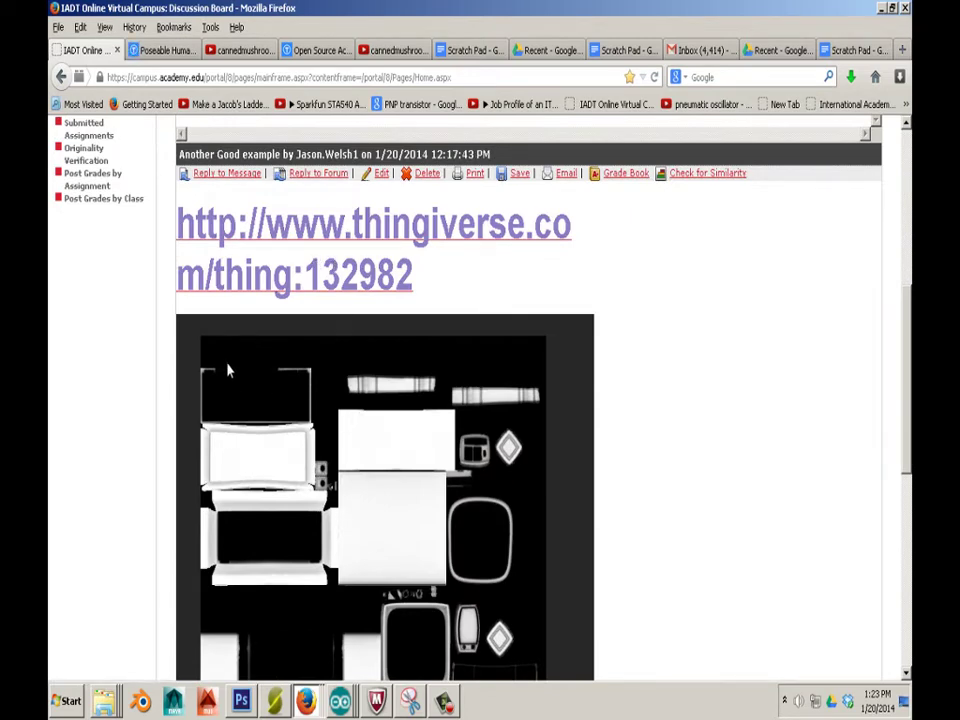
pyautogui.scroll(5, 228, 371)
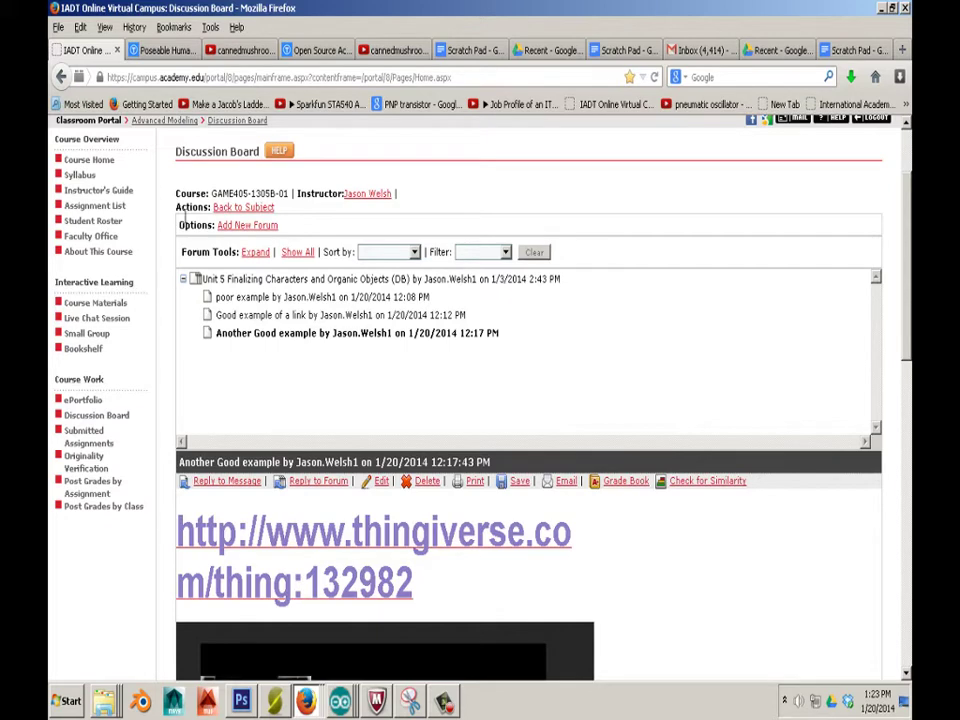
# Select the Thingiverse hand page address, then go from Scratch Pad to Google Drive
pyautogui.click(162, 50)
pyautogui.click(160, 74)
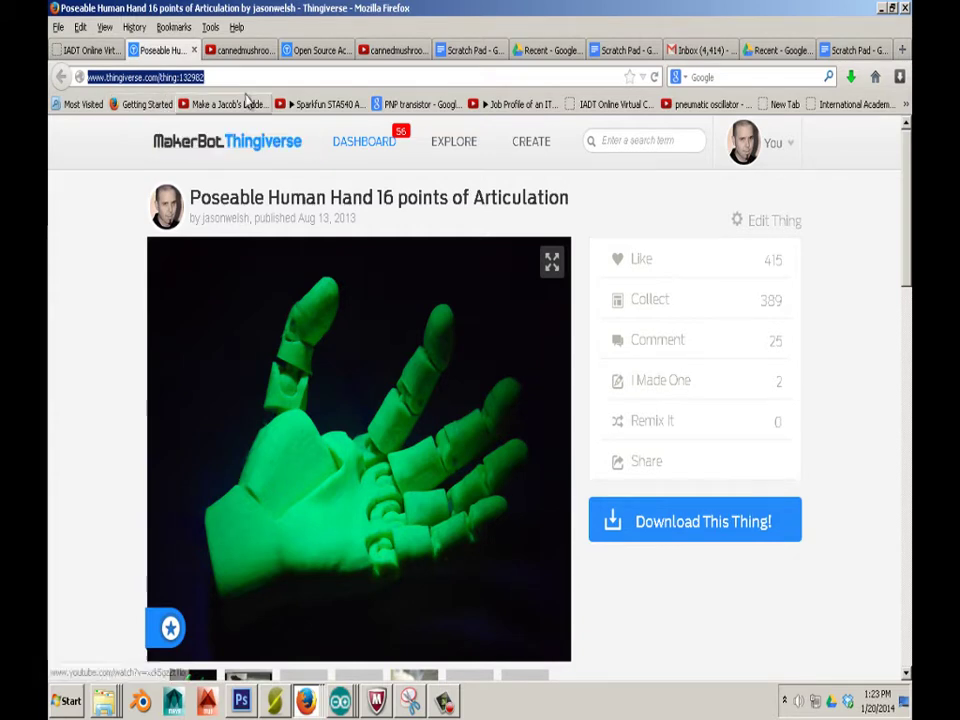
pyautogui.click(475, 50)
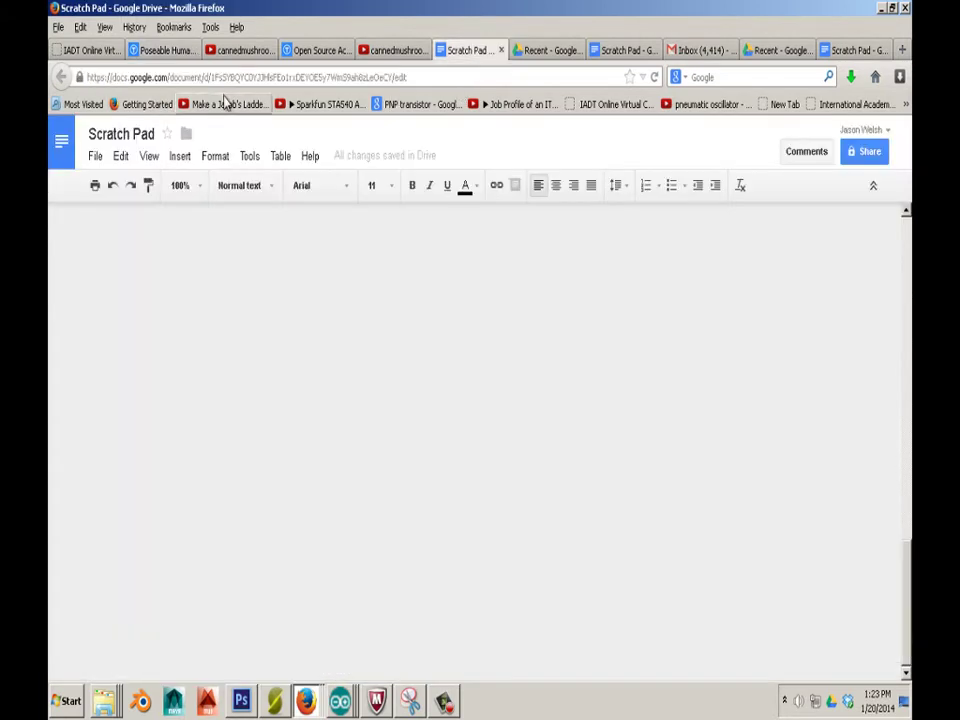
pyautogui.click(60, 145)
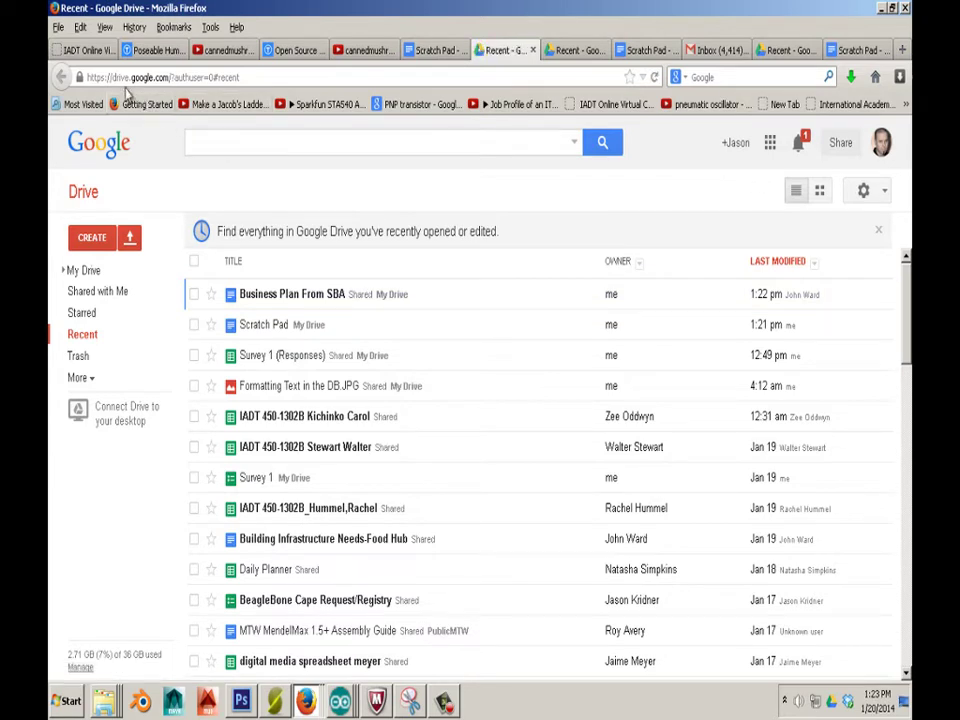
# Open Google Drive from the apps grid and open Scratch Pad from the Recent list
pyautogui.click(768, 143)
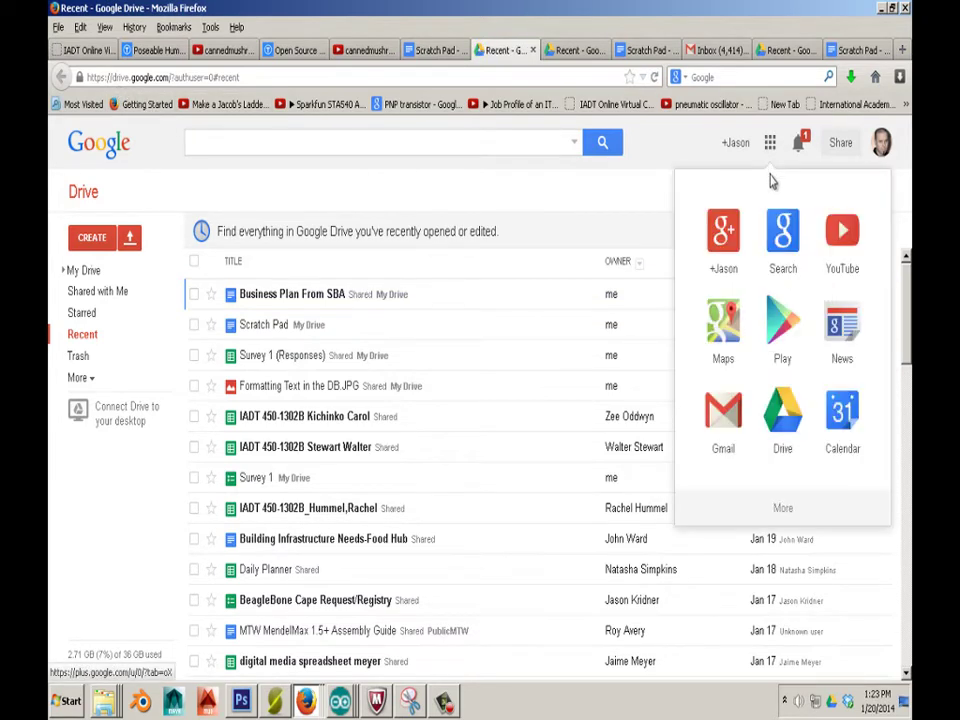
pyautogui.click(785, 415)
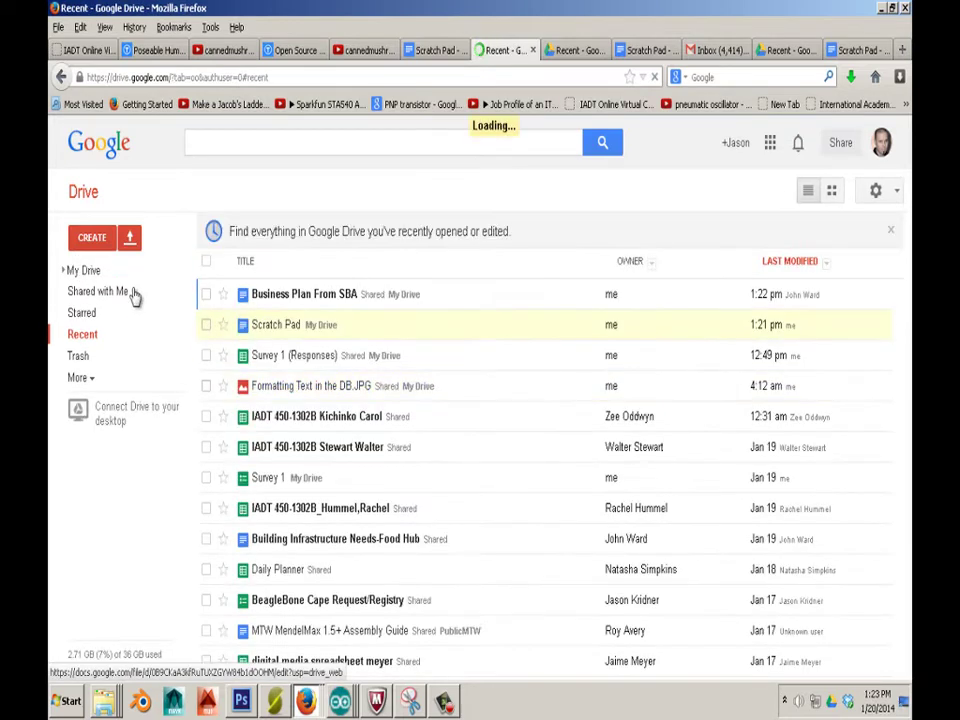
pyautogui.click(100, 242)
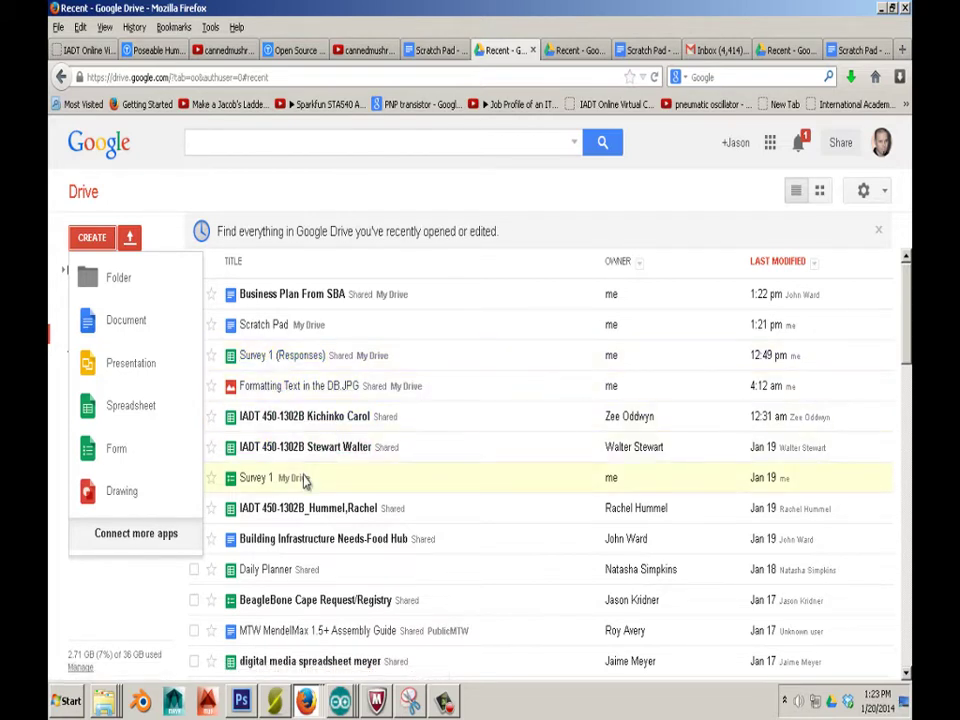
pyautogui.click(265, 332)
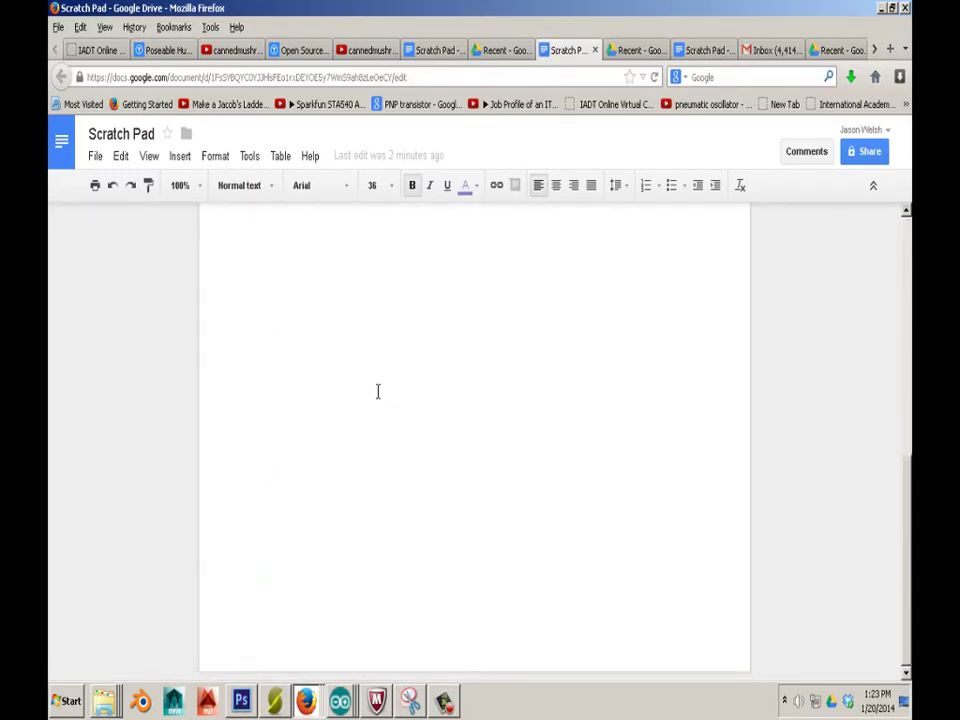
# Delete the blank lines in the Scratch Pad document
pyautogui.moveTo(289, 325); pyautogui.dragTo(527, 491)
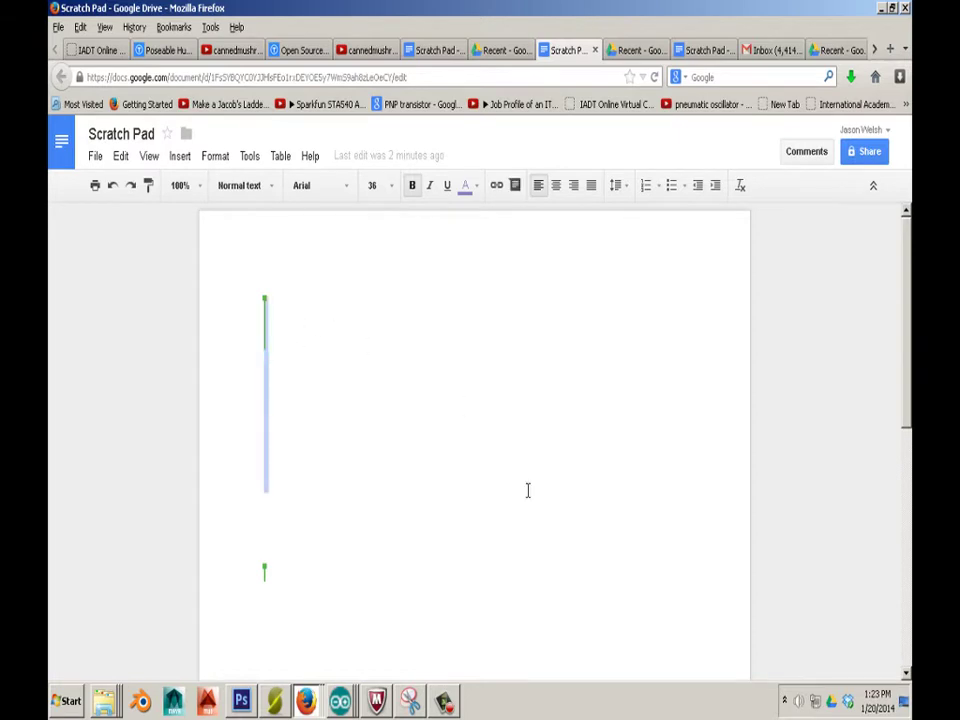
pyautogui.hotkey('shift', 'Down')
pyautogui.hotkey('shift', 'Down')
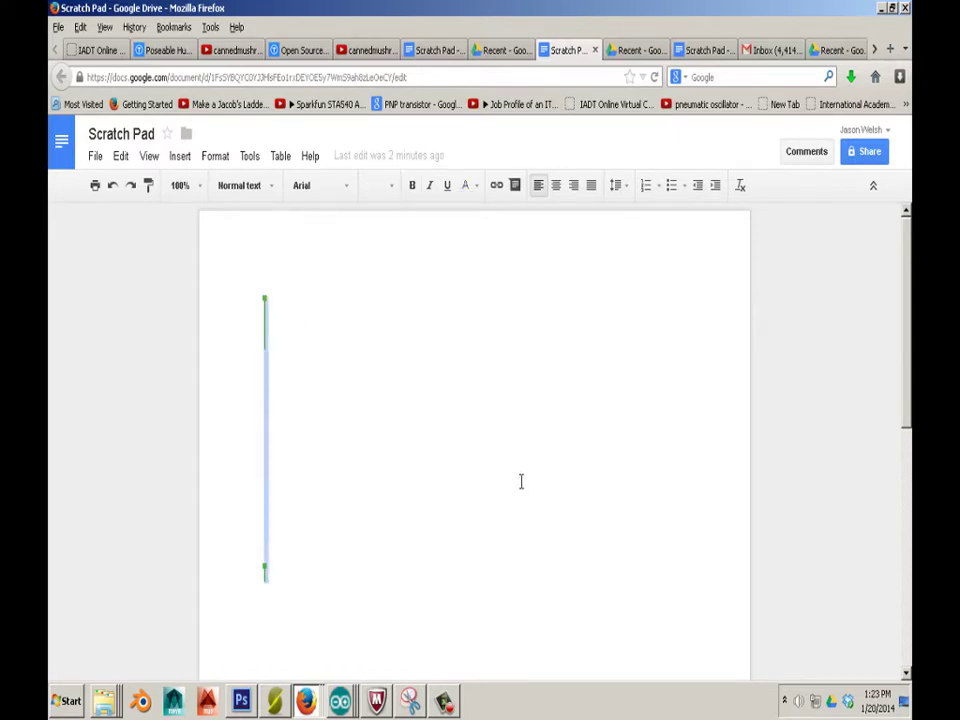
pyautogui.press('Delete')
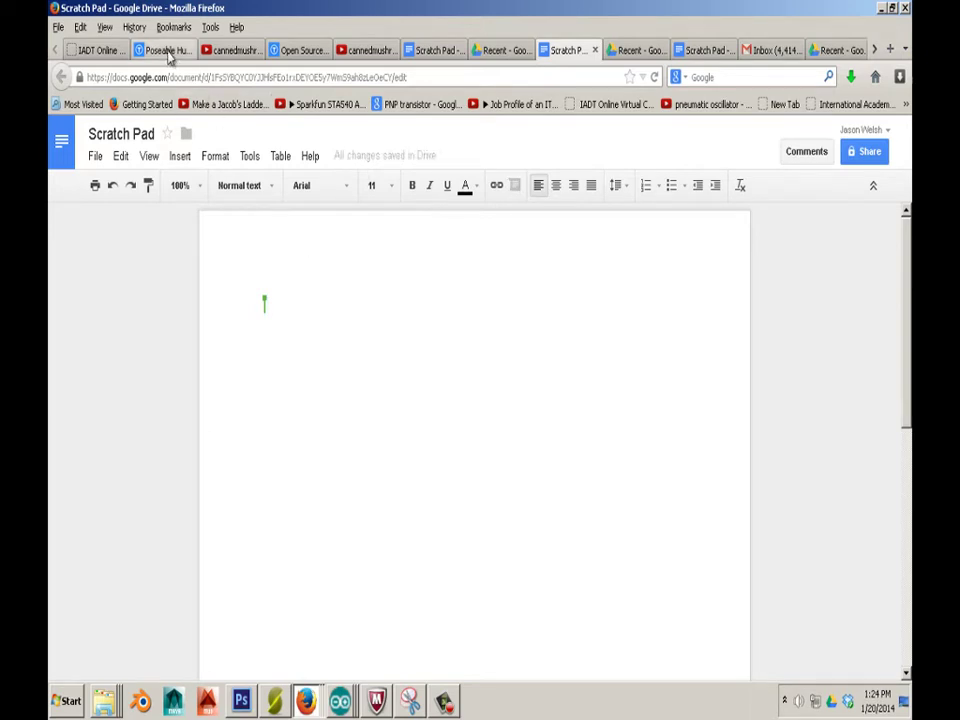
# Copy the Thingiverse action figure page address and return to Scratch Pad
pyautogui.click(298, 50)
pyautogui.click(200, 77)
pyautogui.rightClick(207, 79)
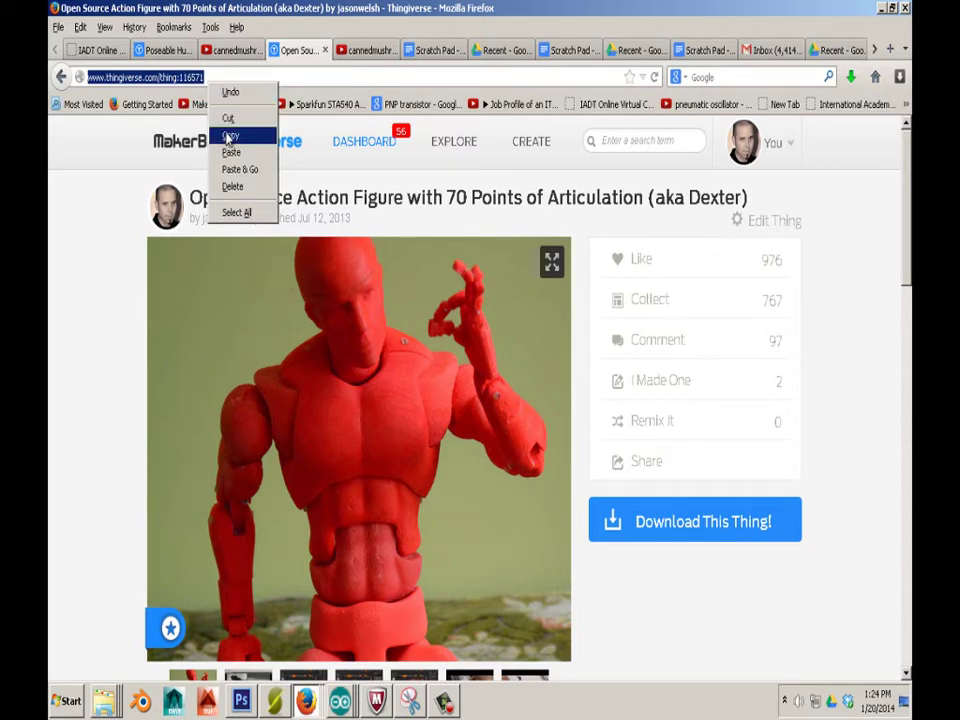
pyautogui.click(233, 137)
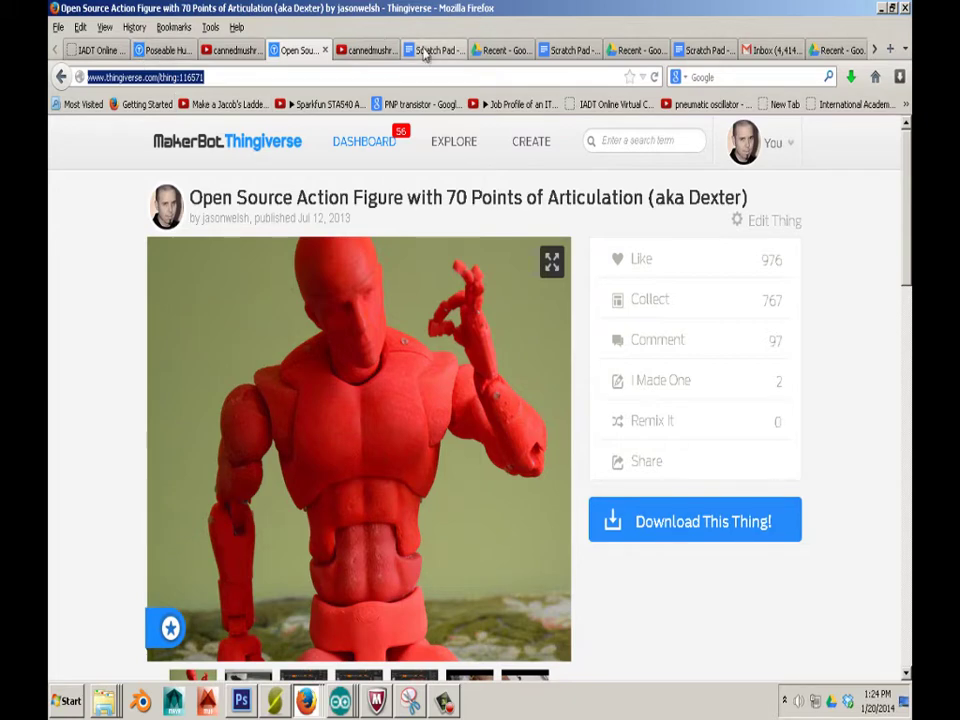
pyautogui.click(430, 50)
pyautogui.rightClick(240, 348)
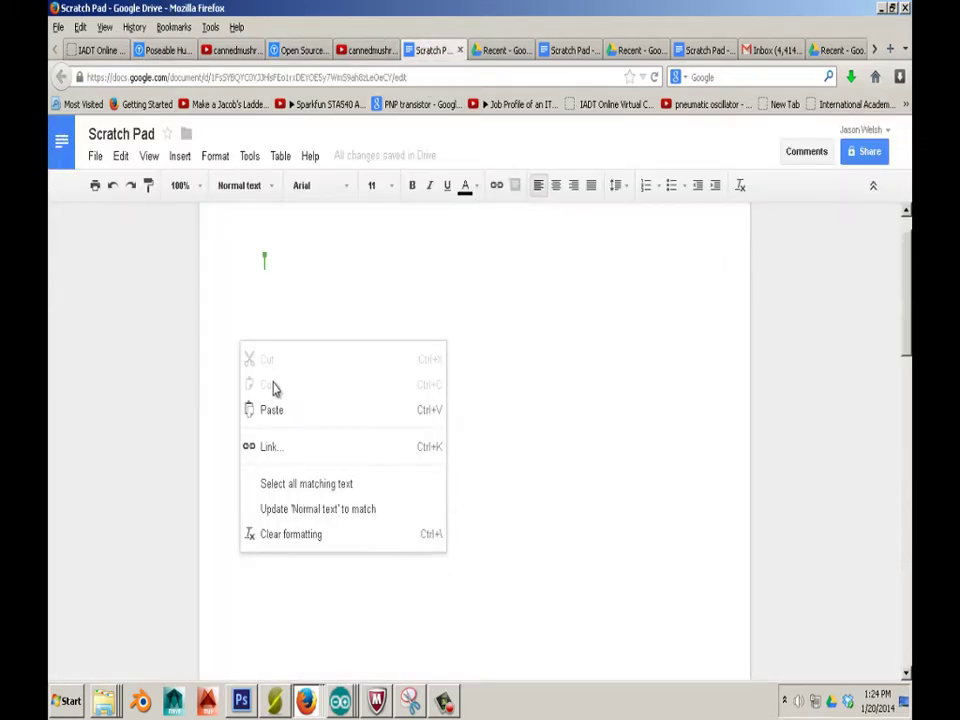
pyautogui.click(278, 409)
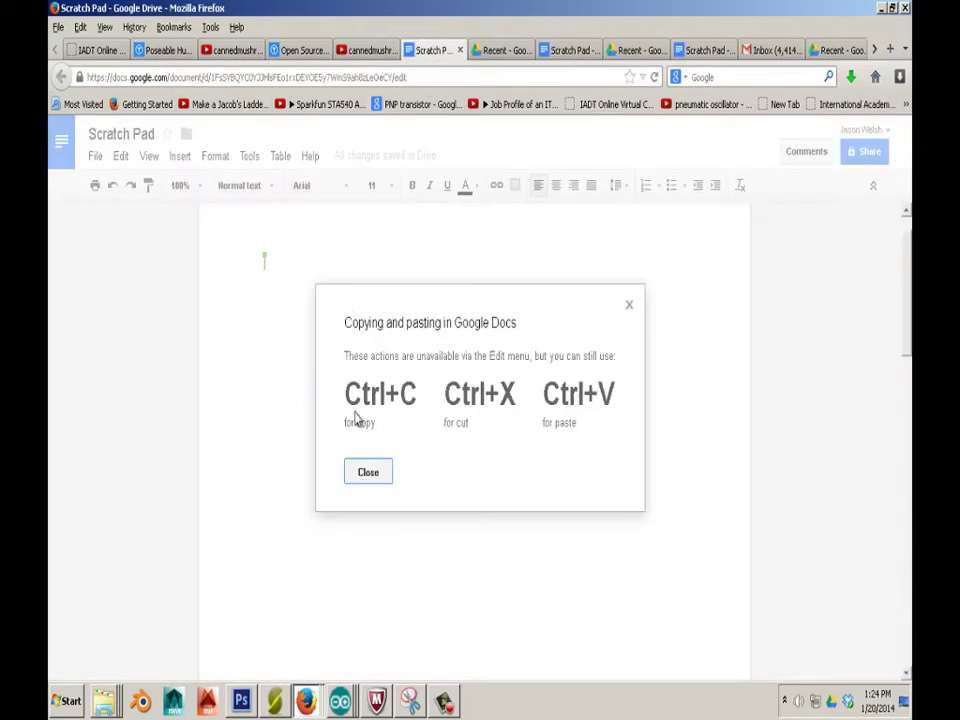
pyautogui.click(629, 305)
pyautogui.rightClick(349, 274)
pyautogui.click(372, 343)
pyautogui.click(630, 305)
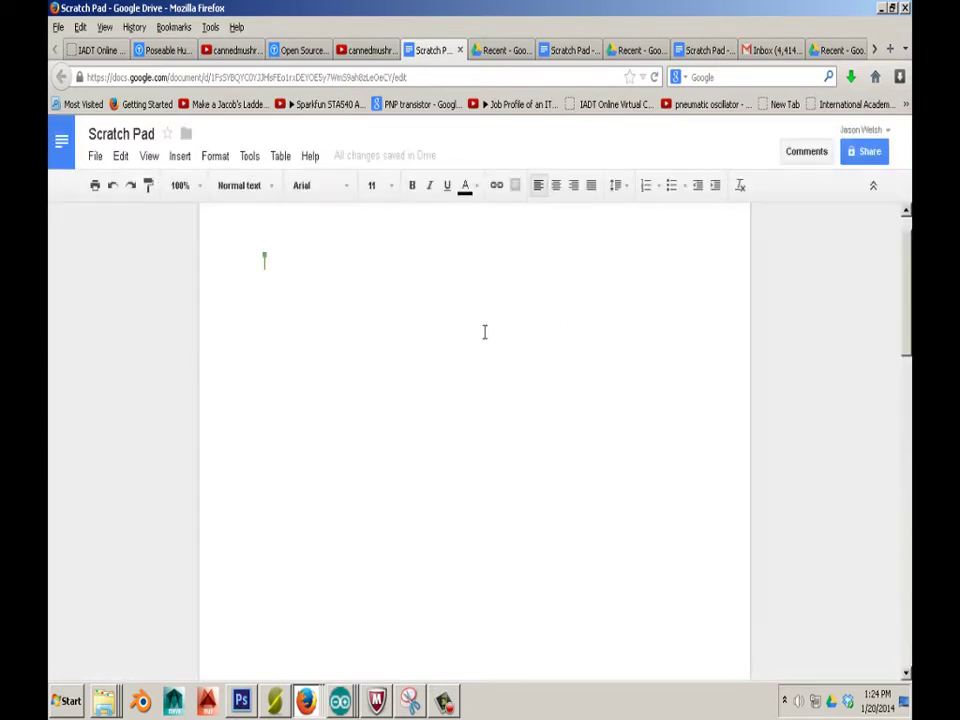
pyautogui.hotkey('ctrl', 'v')
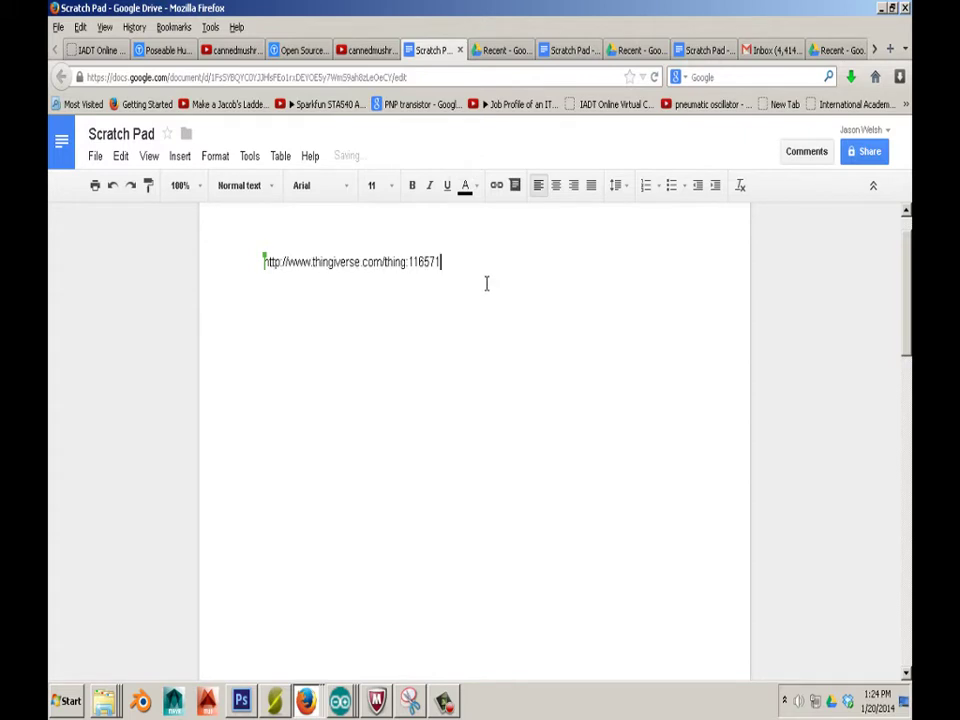
pyautogui.press('Return')
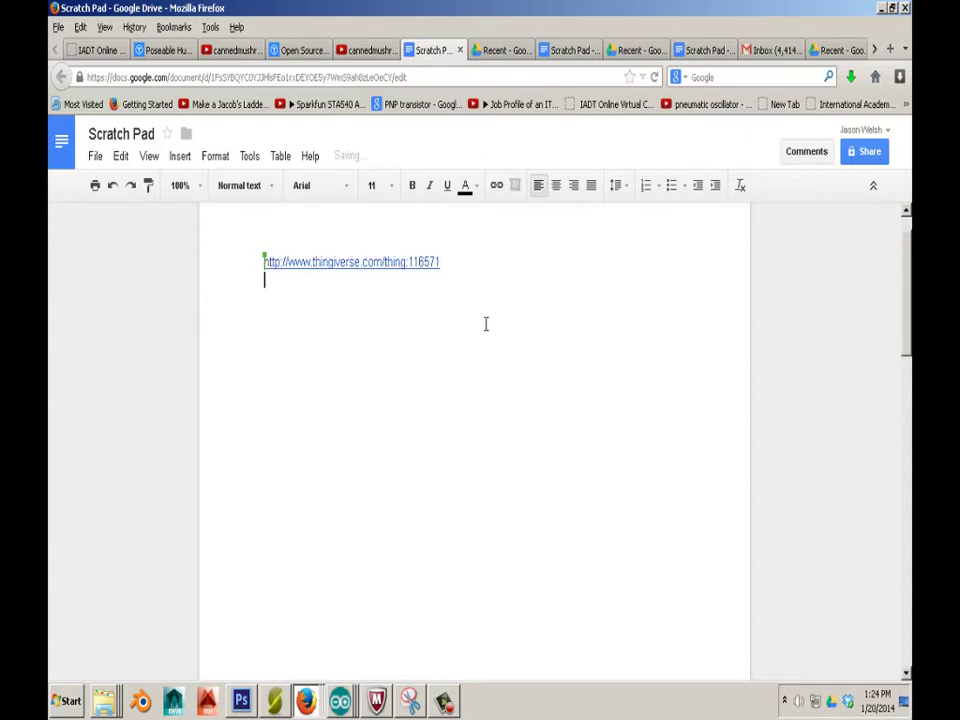
# Copy the Thingiverse link from Scratch Pad and return to the IADT discussion board
pyautogui.moveTo(471, 270); pyautogui.dragTo(251, 251)
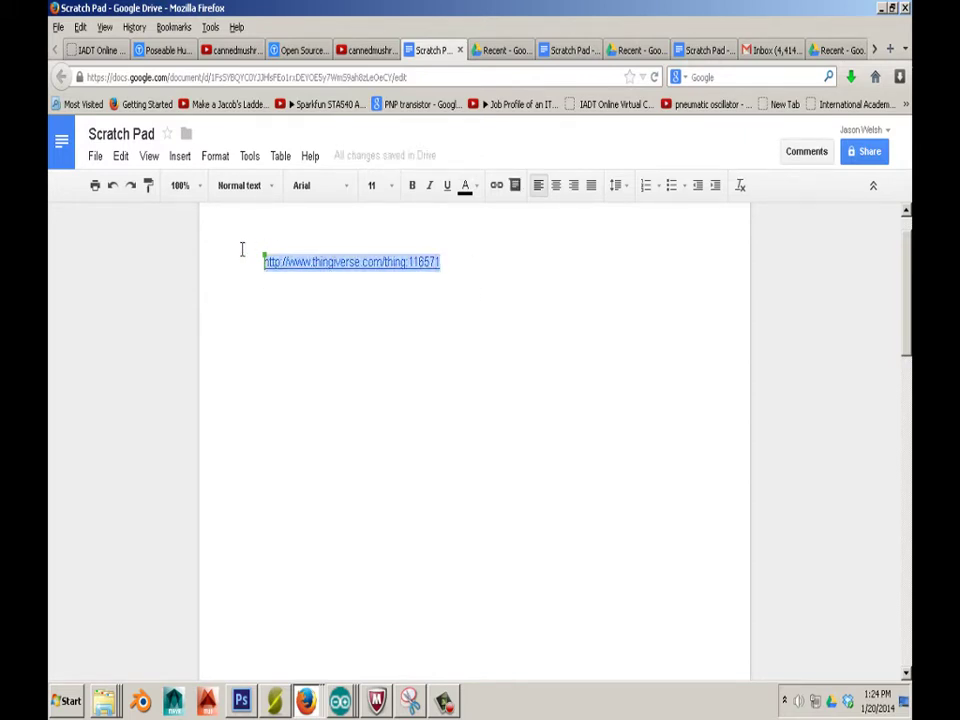
pyautogui.rightClick(305, 267)
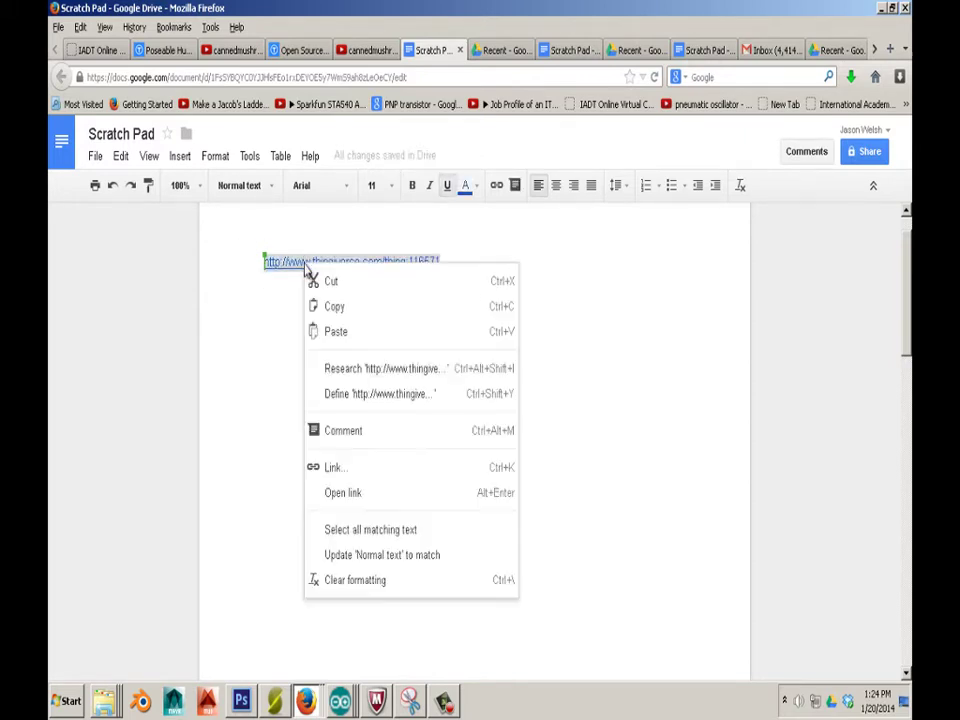
pyautogui.click(333, 307)
pyautogui.click(96, 50)
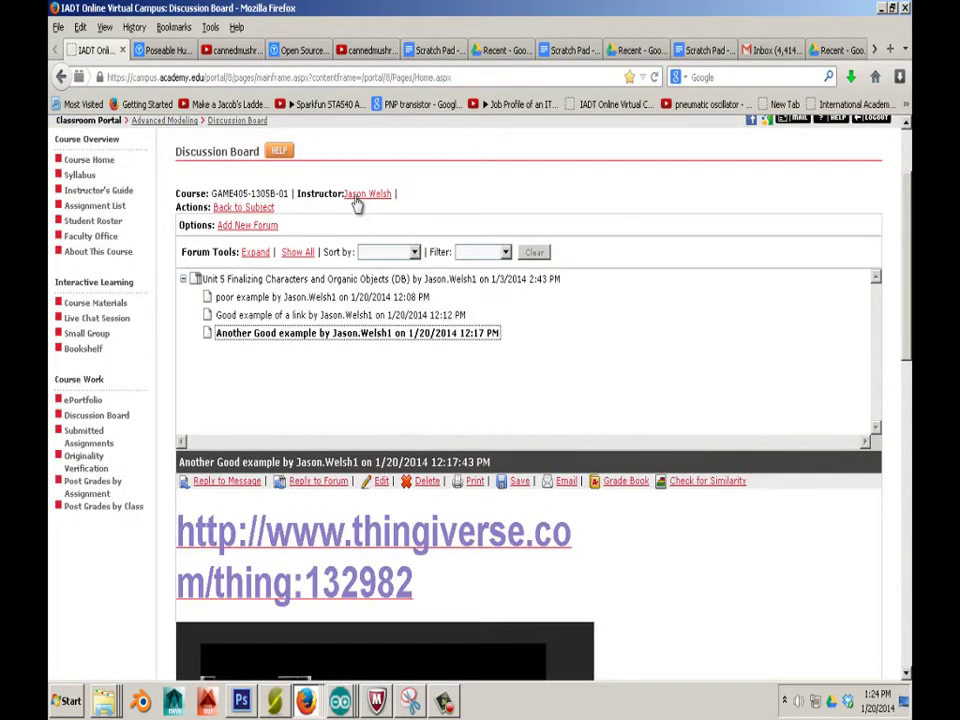
pyautogui.click(140, 50)
pyautogui.click(228, 50)
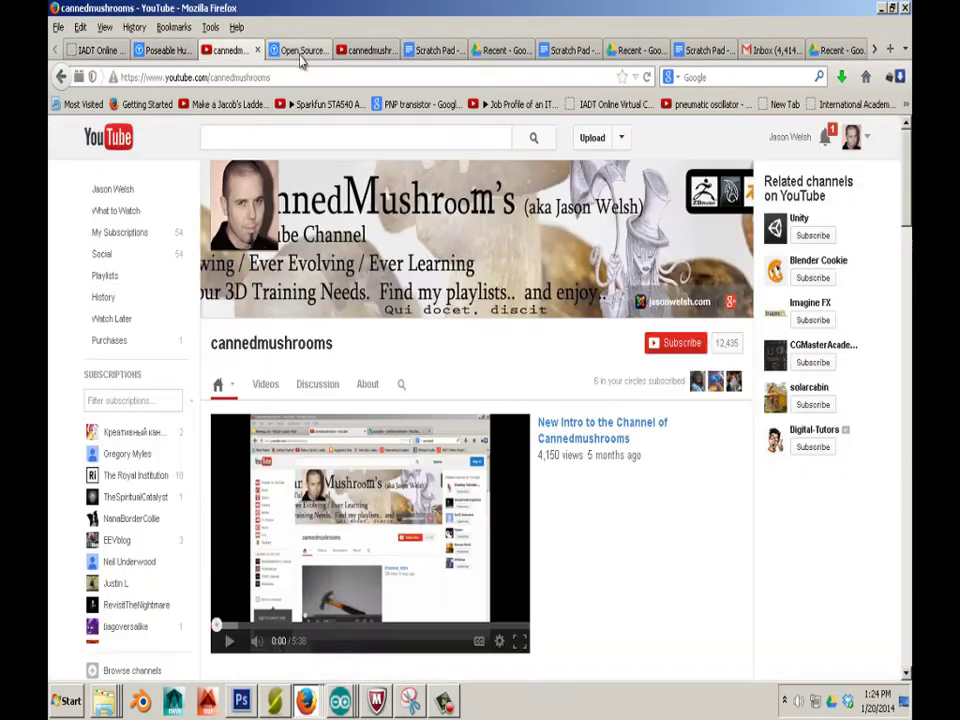
pyautogui.click(299, 51)
pyautogui.click(432, 50)
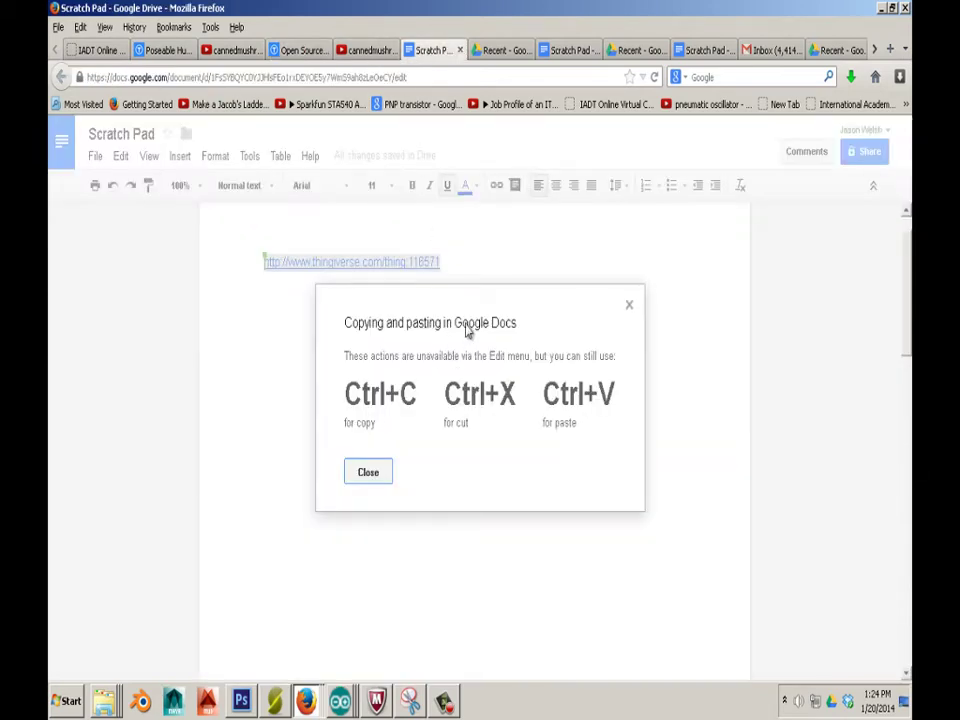
pyautogui.click(629, 307)
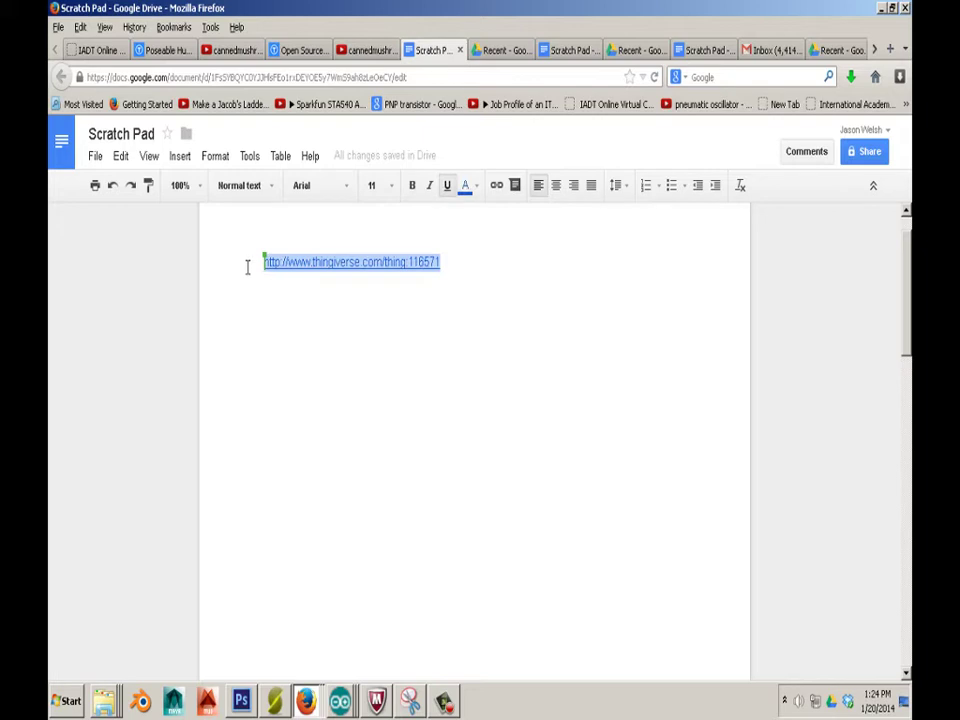
pyautogui.click(96, 51)
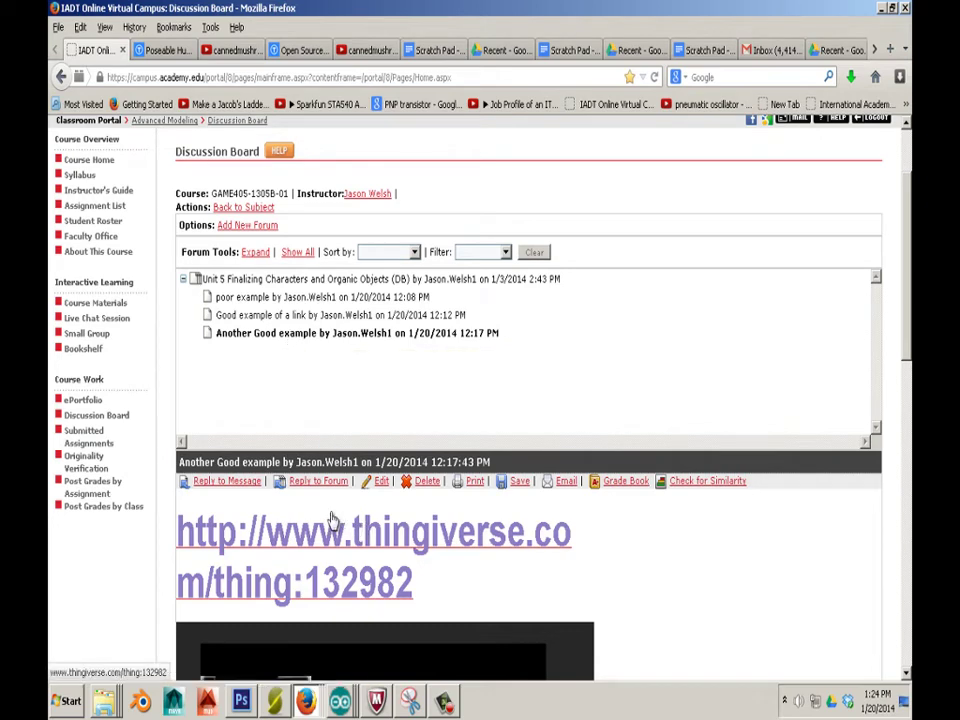
# Replace the Another Good example post body with the thing:116571 link and repost it
pyautogui.click(381, 483)
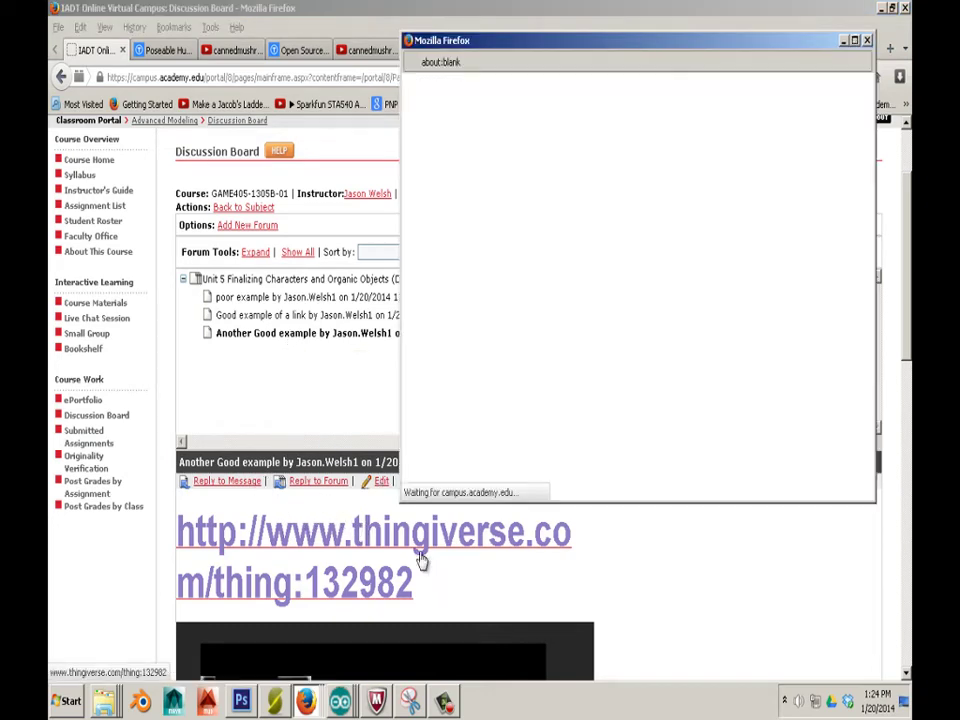
pyautogui.click(634, 336)
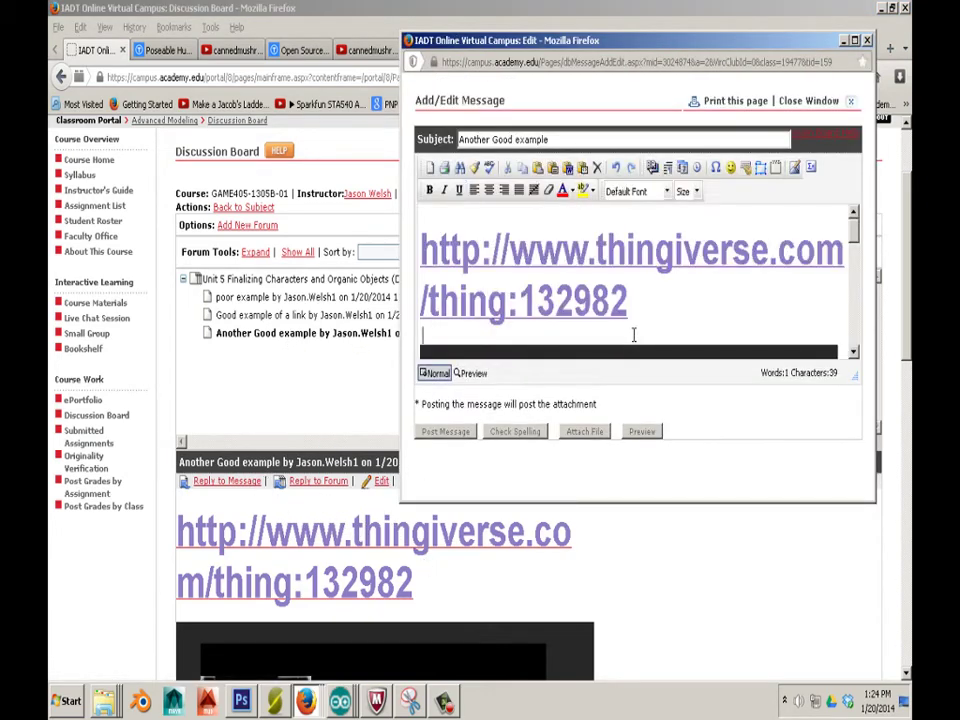
pyautogui.hotkey('ctrl', 'a')
pyautogui.press('Delete')
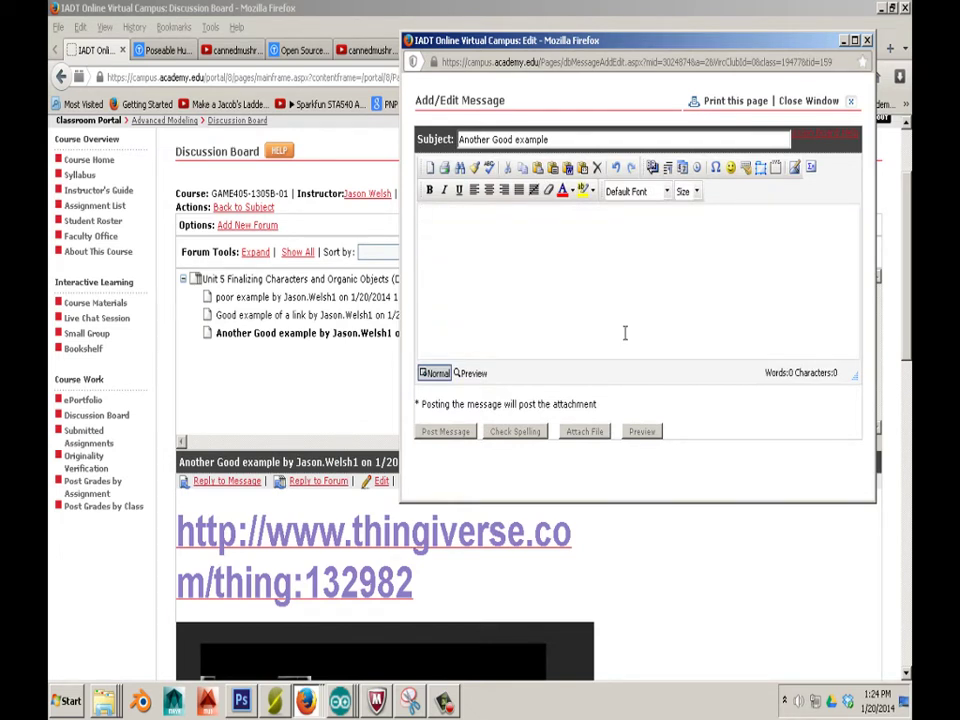
pyautogui.hotkey('ctrl', 'v')
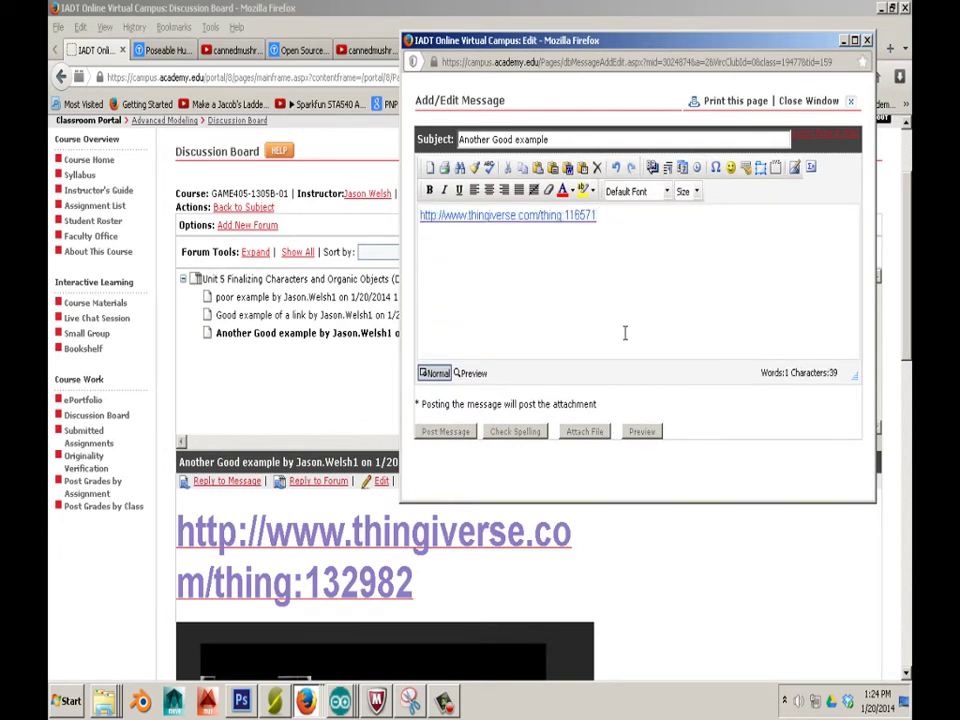
pyautogui.click(447, 431)
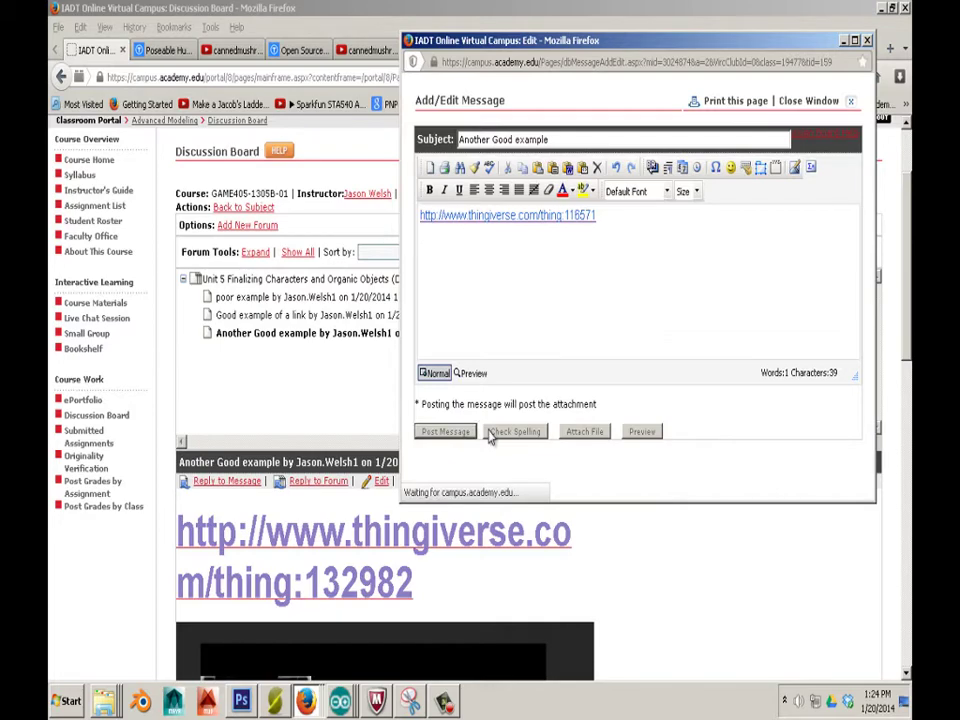
pyautogui.press('Return')
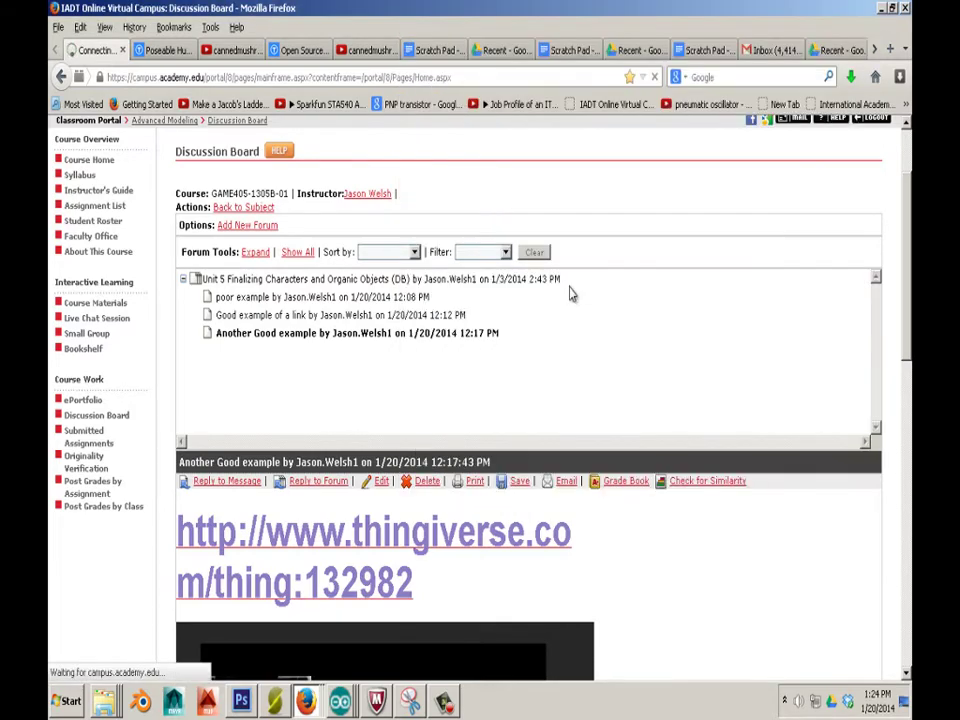
# Review the updated Another Good example post, then return to Scratch Pad
pyautogui.scroll(-5, 414, 400)
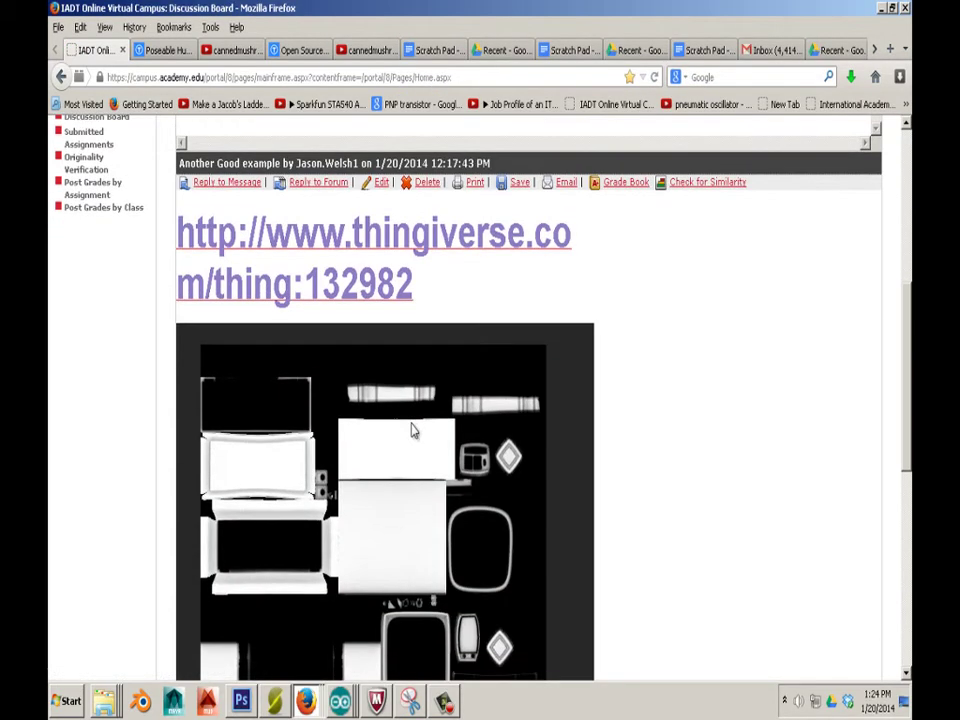
pyautogui.scroll(1, 330, 373)
pyautogui.scroll(3, 332, 374)
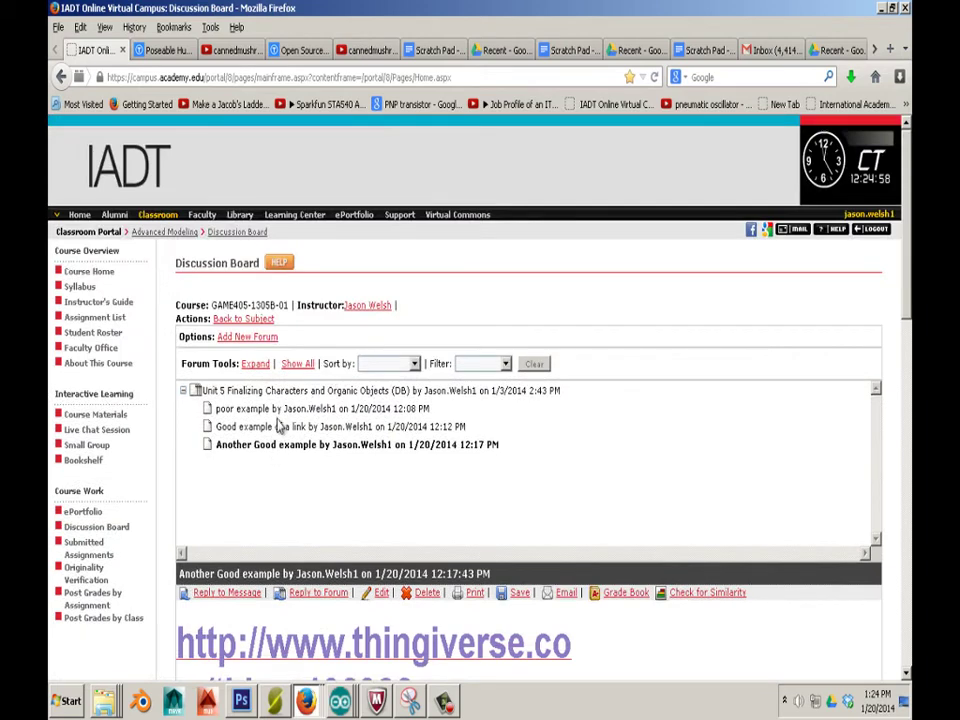
pyautogui.click(280, 426)
pyautogui.click(277, 444)
pyautogui.scroll(-3, 381, 435)
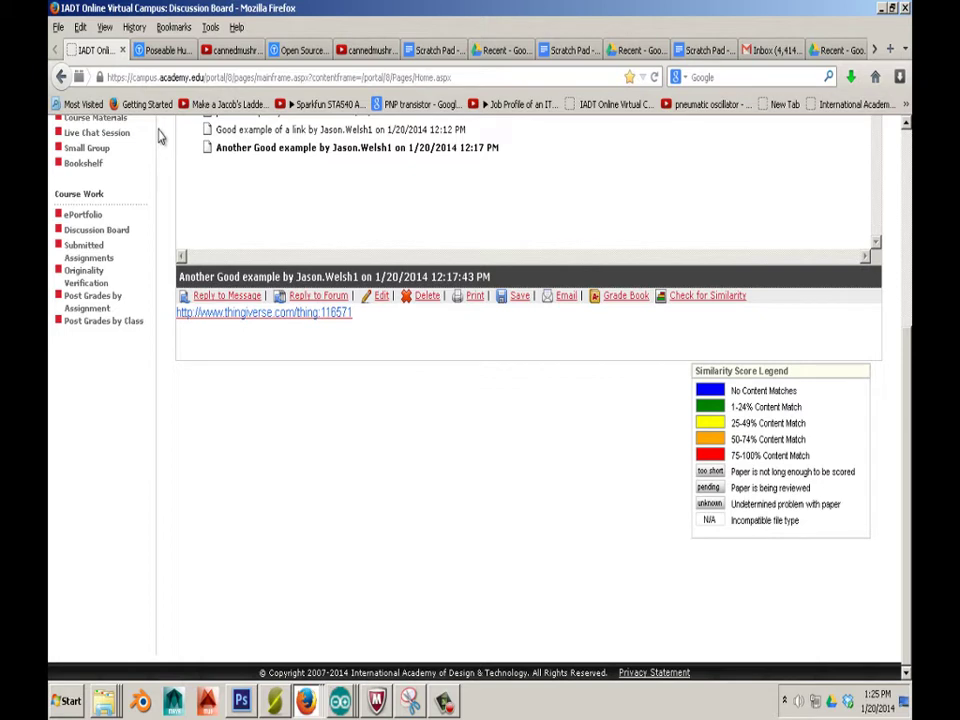
pyautogui.click(432, 50)
# Type 'Here is a great example of text formatting.' below the link, fixing the misspelling
pyautogui.click(474, 270)
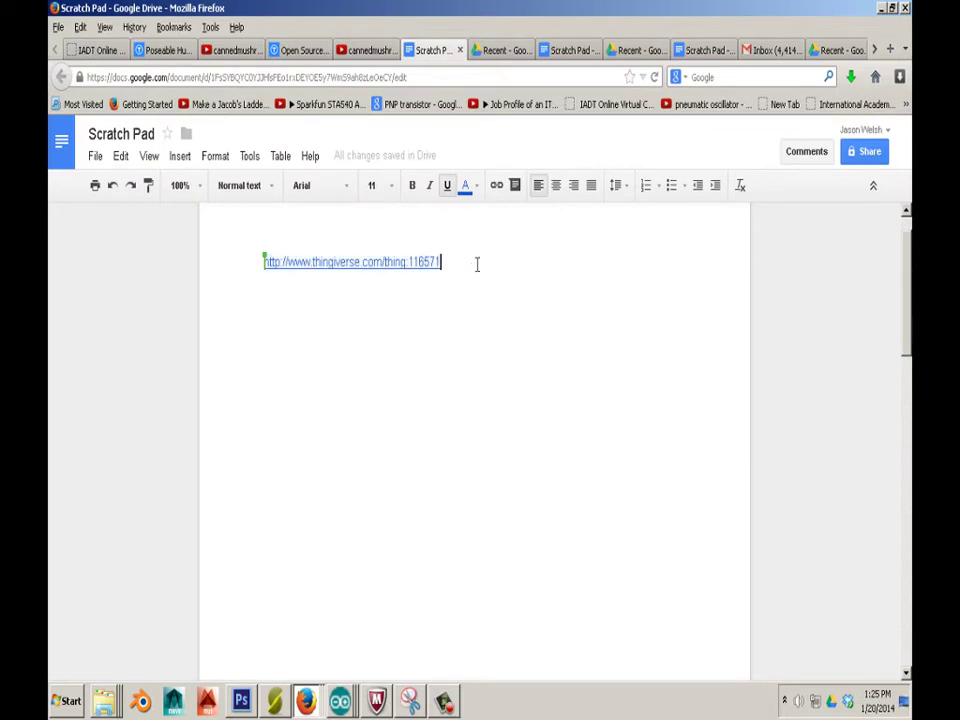
pyautogui.press('Return')
pyautogui.press('Return')
pyautogui.press('Return')
pyautogui.write('Here is a great example')
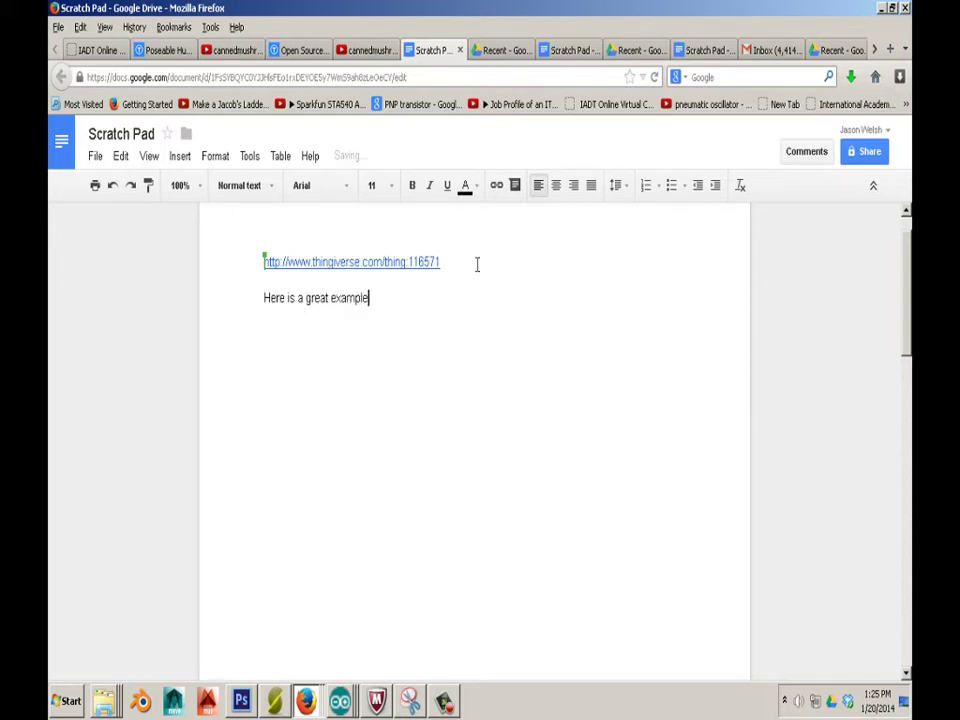
pyautogui.write('of text formmatting')
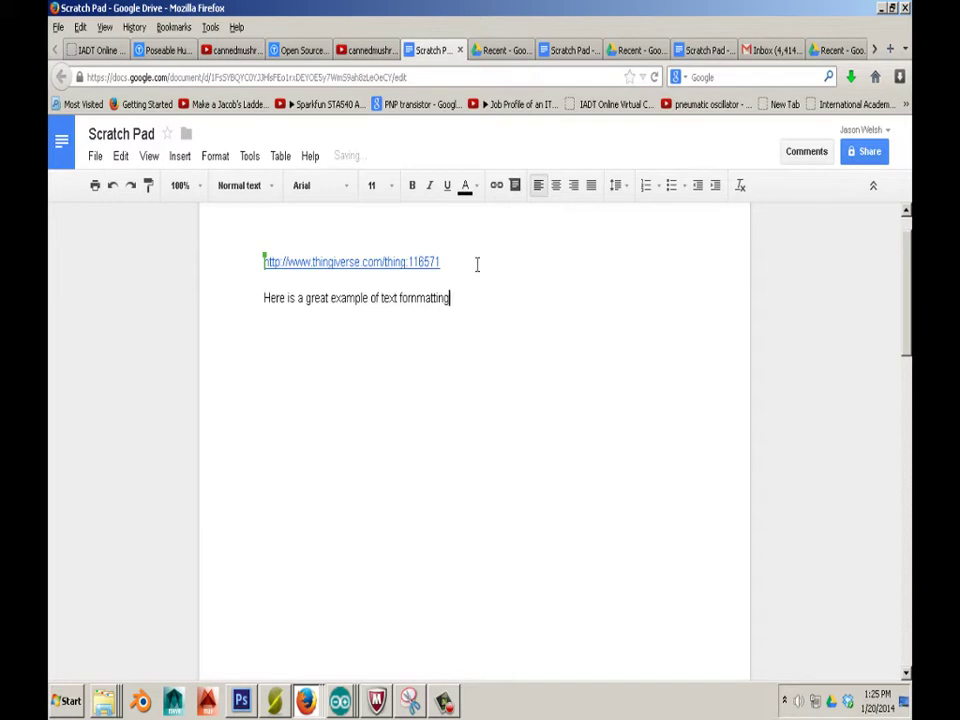
pyautogui.rightClick(416, 293)
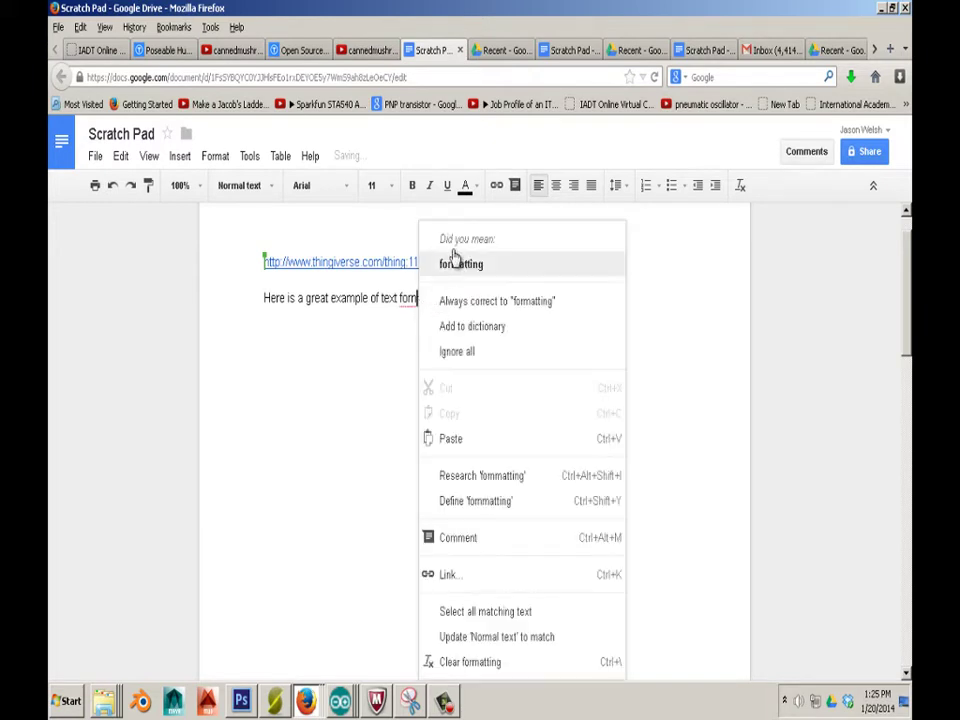
pyautogui.click(452, 264)
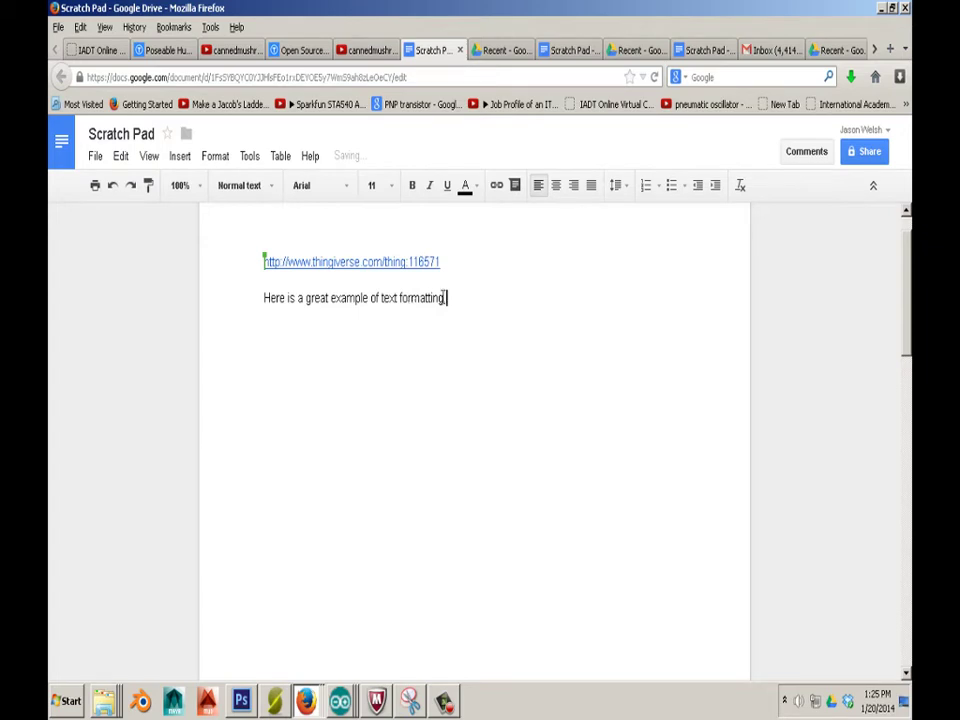
# Make the sentence gold at size 30, then select the link and sentence together
pyautogui.moveTo(447, 297); pyautogui.dragTo(264, 297)
pyautogui.hotkey('ctrl', 'c')
pyautogui.click(466, 185)
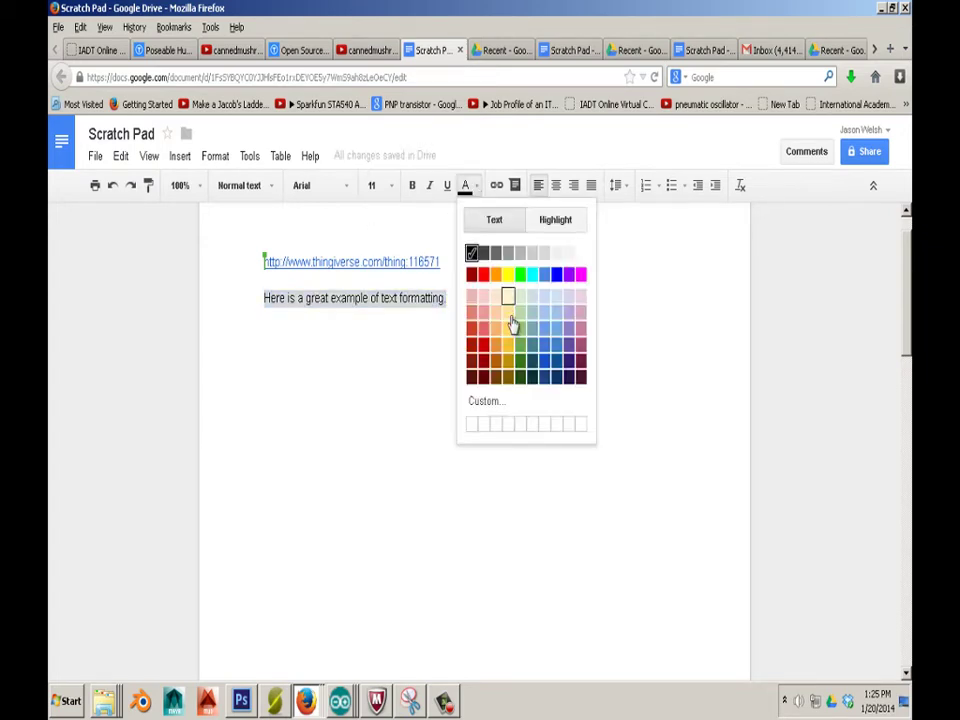
pyautogui.click(507, 361)
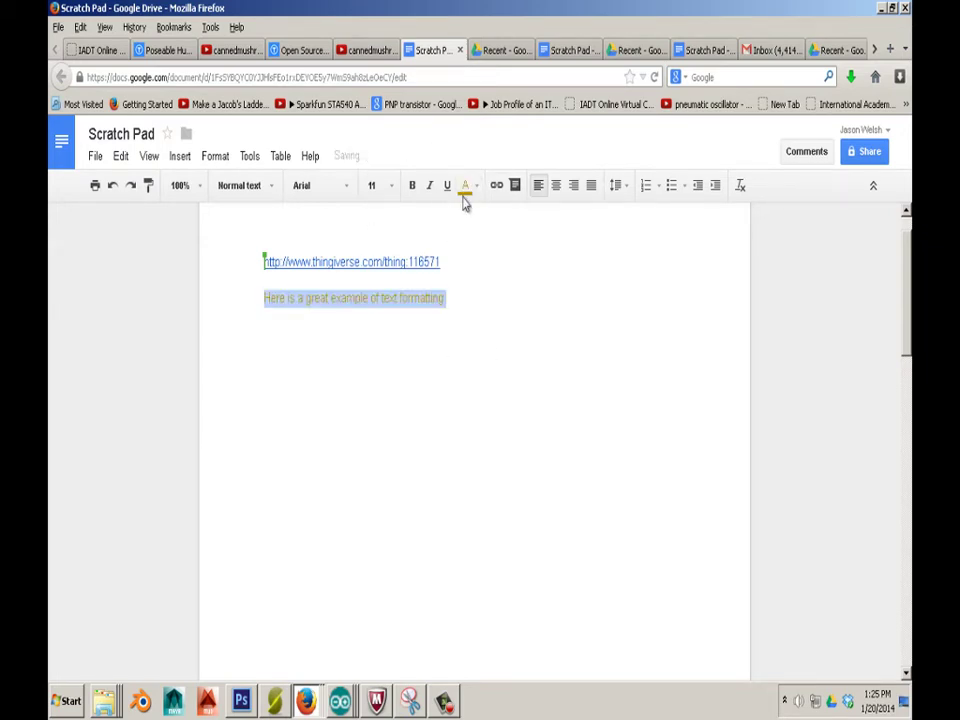
pyautogui.click(391, 192)
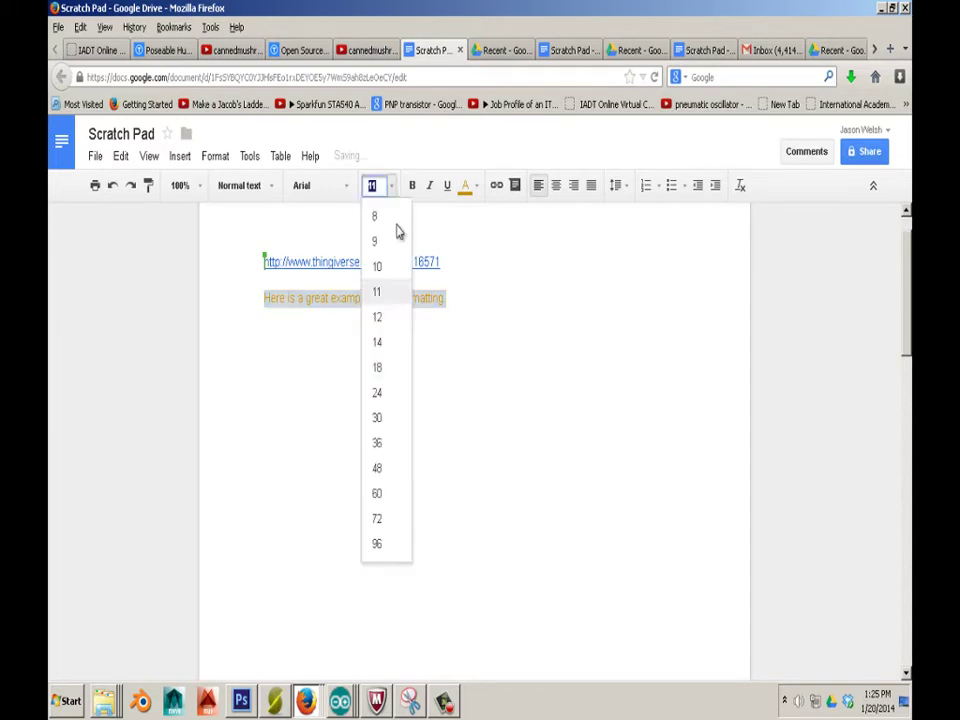
pyautogui.click(390, 420)
pyautogui.click(540, 406)
pyautogui.moveTo(390, 366); pyautogui.dragTo(249, 261)
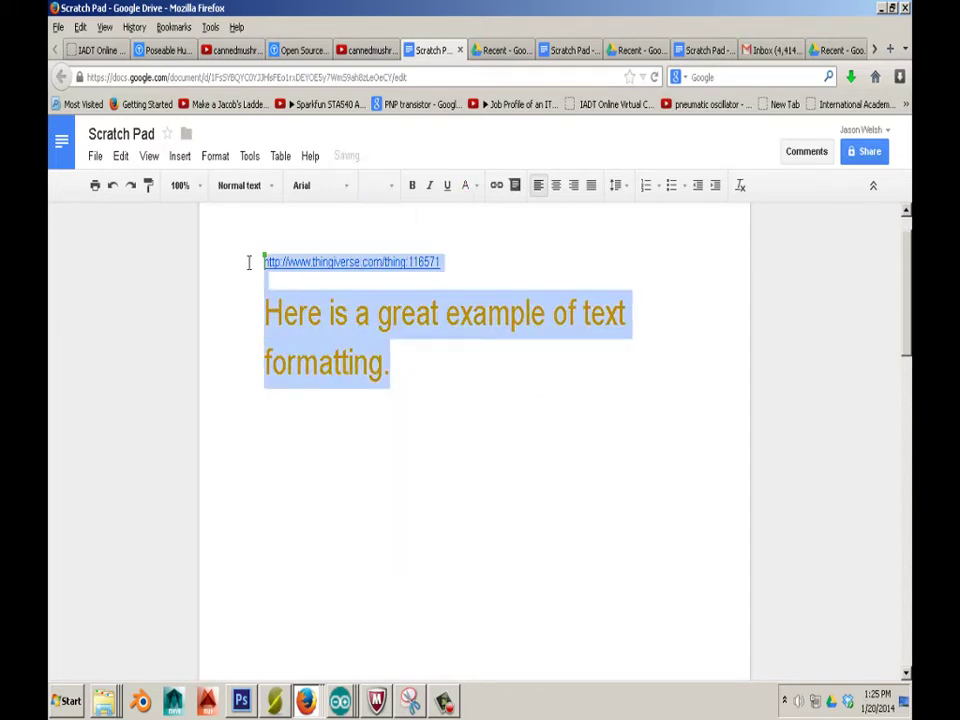
pyautogui.click(104, 50)
# Replace the Another Good example post content with the link and gold sentence and post it
pyautogui.click(376, 297)
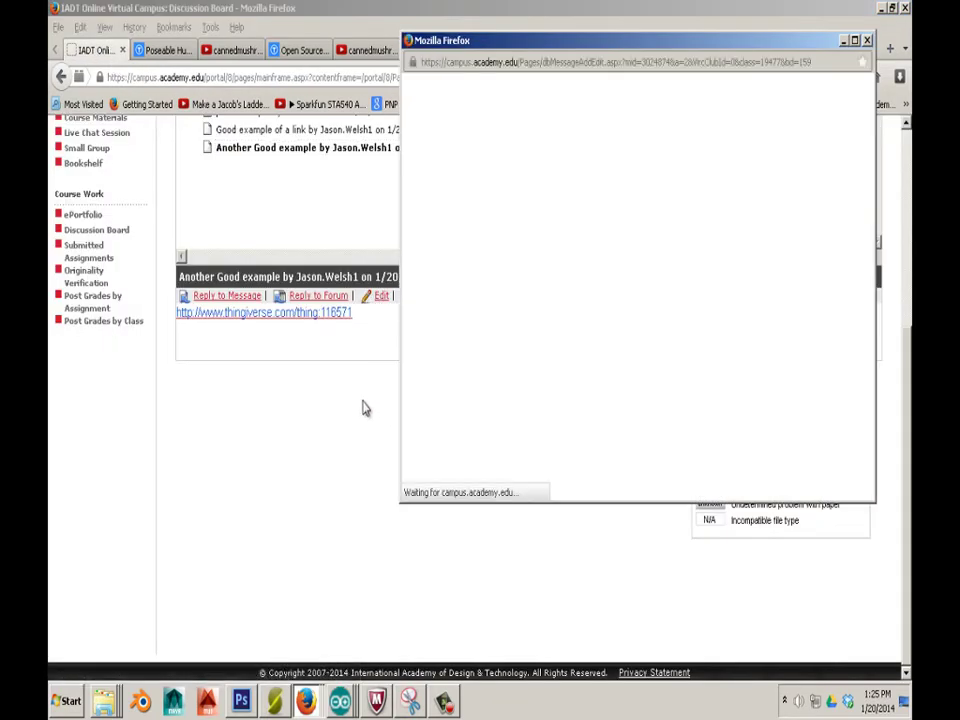
pyautogui.hotkey('ctrl', 'a')
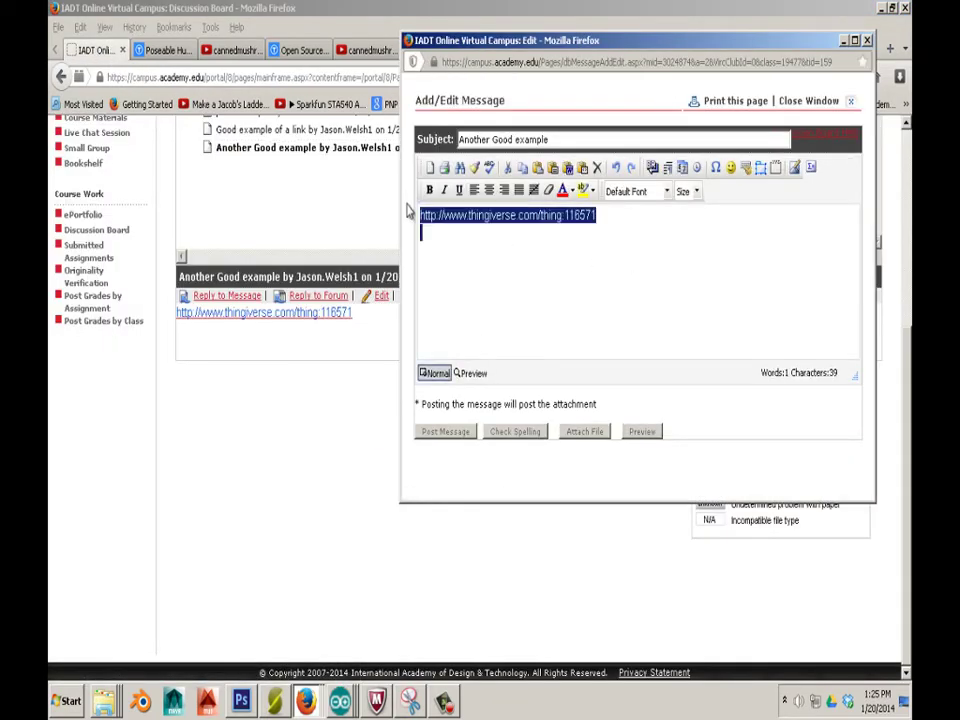
pyautogui.hotkey('ctrl', 'v')
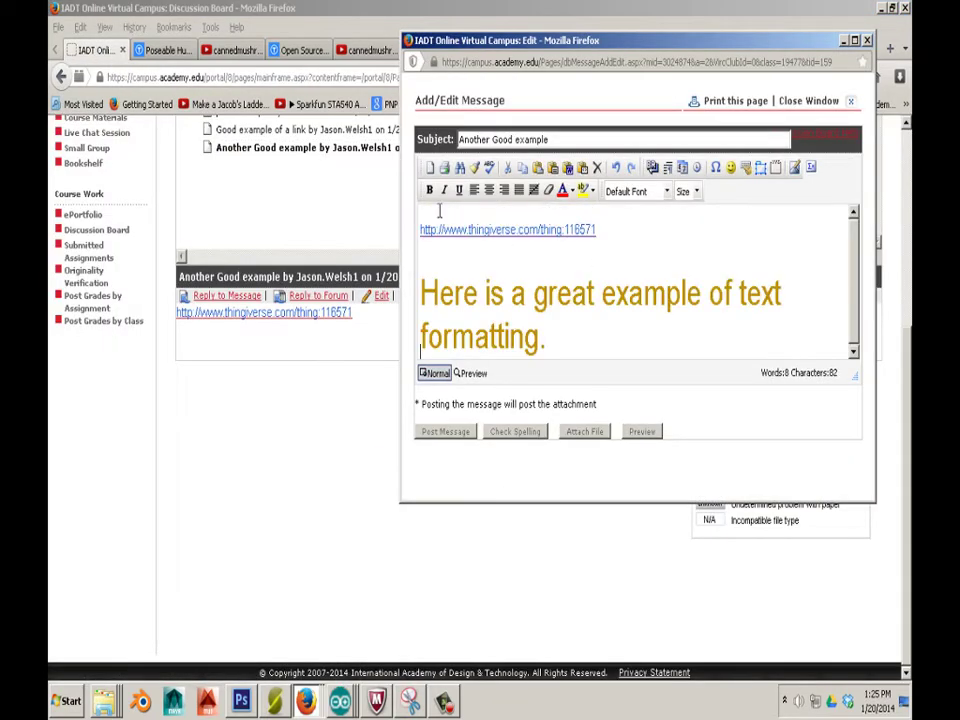
pyautogui.click(440, 431)
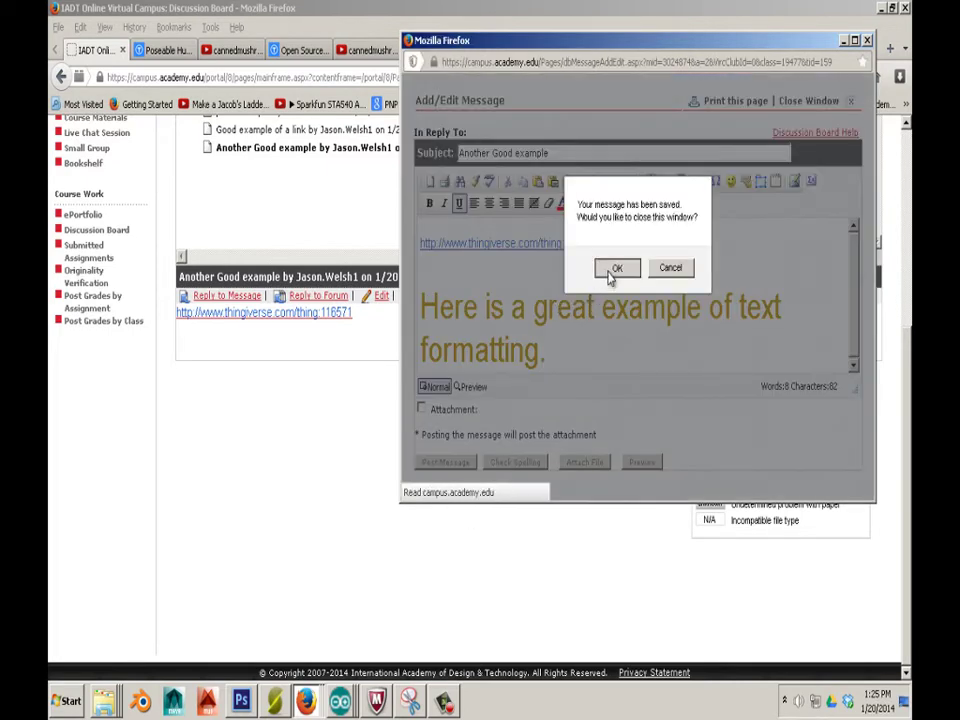
pyautogui.click(613, 269)
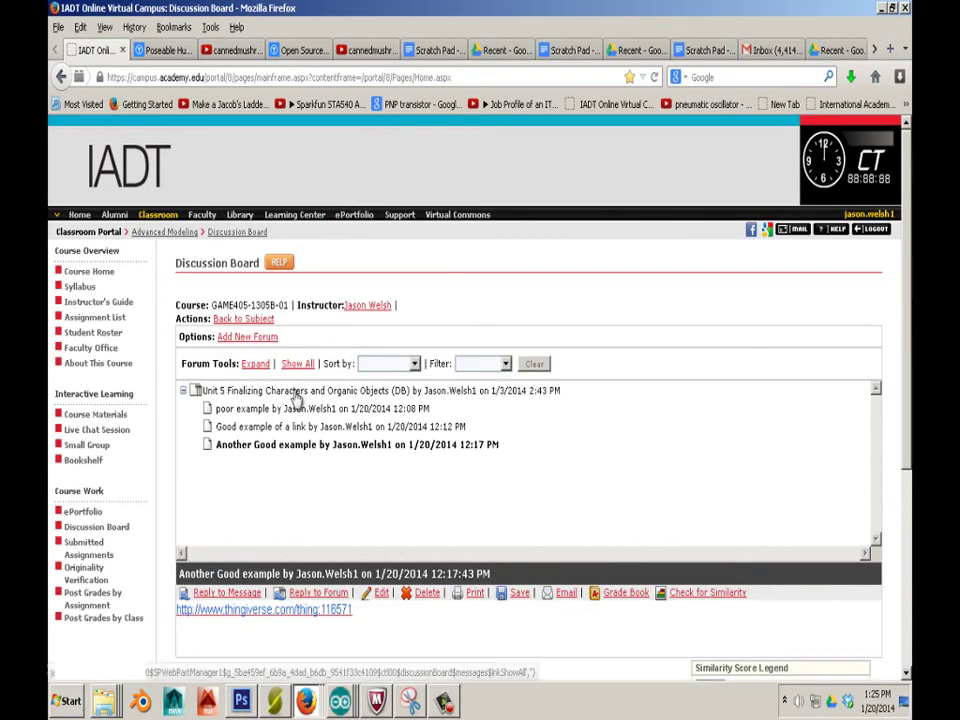
# View the updated Another Good example post, then switch over to Photoshop
pyautogui.click(302, 427)
pyautogui.click(311, 446)
pyautogui.scroll(-5, 403, 463)
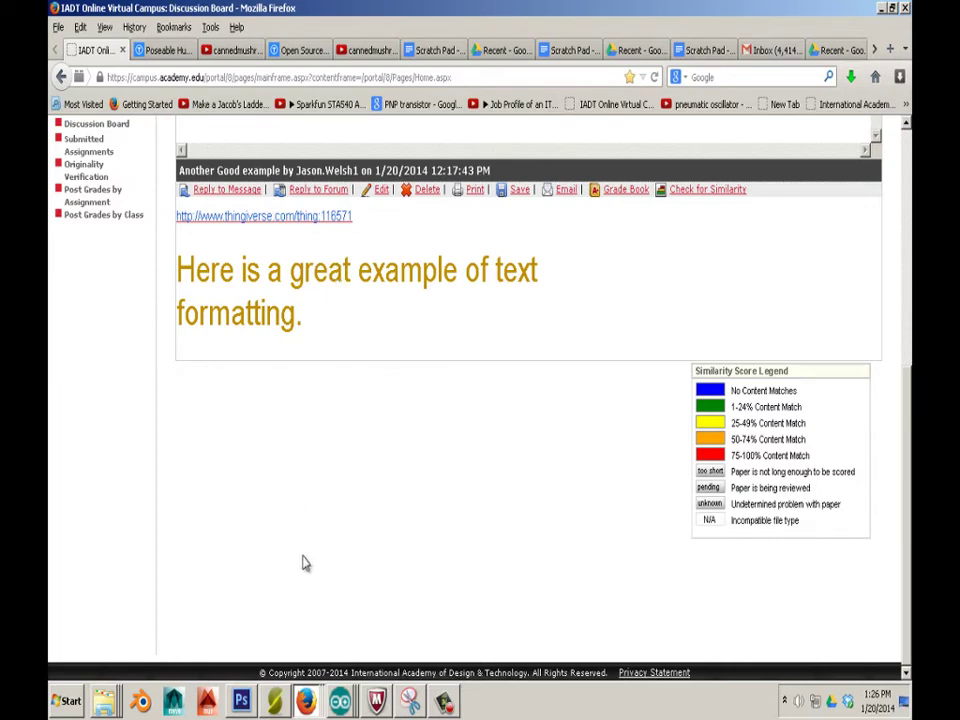
pyautogui.click(241, 700)
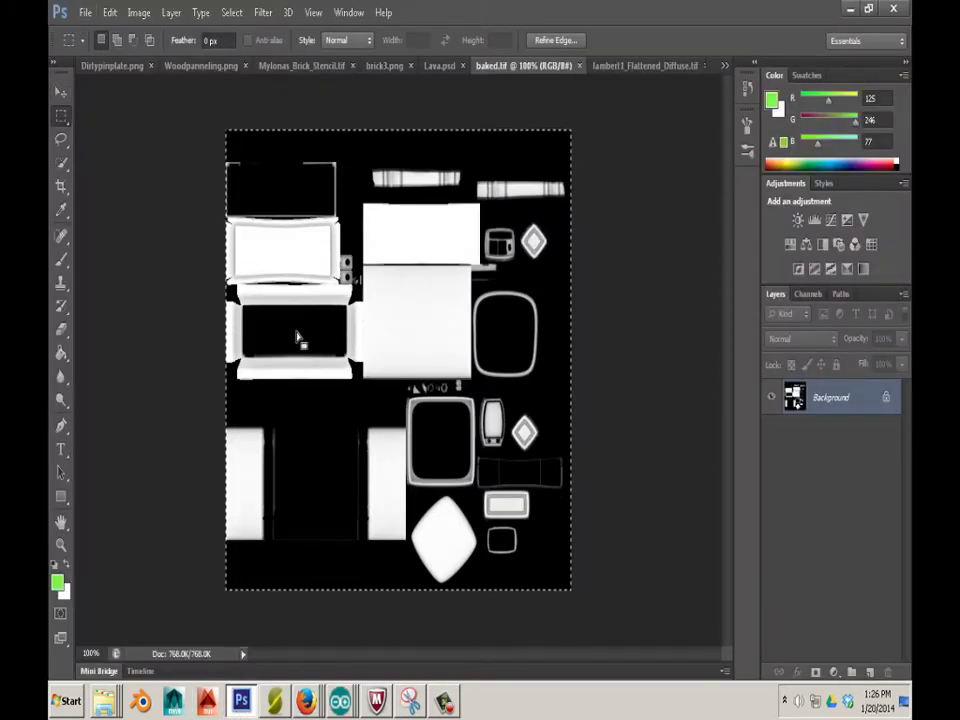
# Export baked.tif through Save for Web as a maximum-quality JPEG named baked on the Desktop
pyautogui.click(107, 12)
pyautogui.moveTo(90, 12)
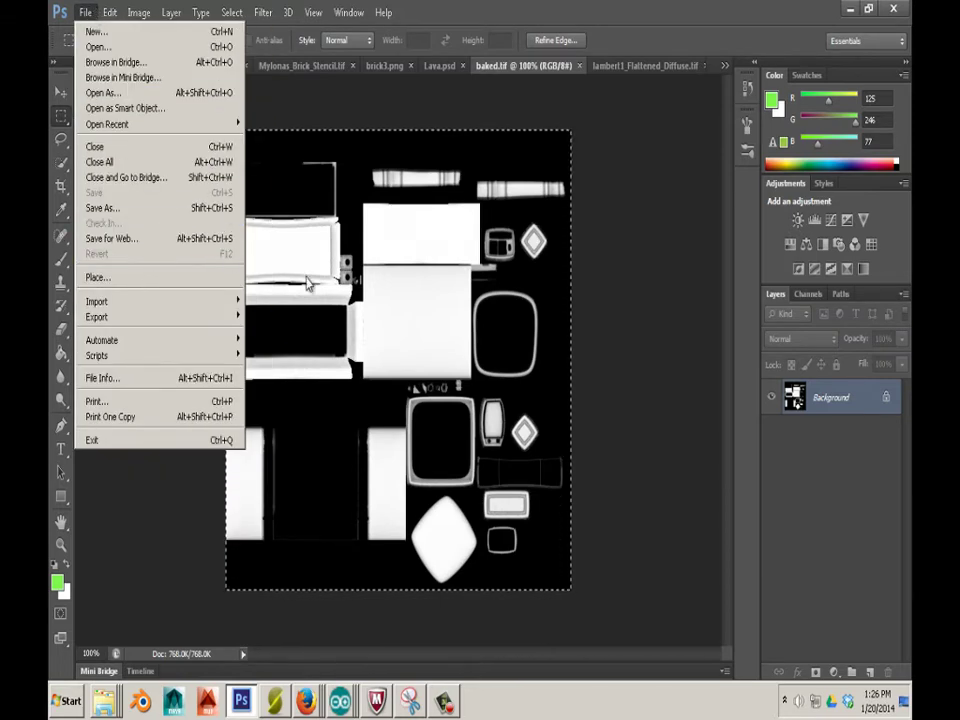
pyautogui.click(205, 238)
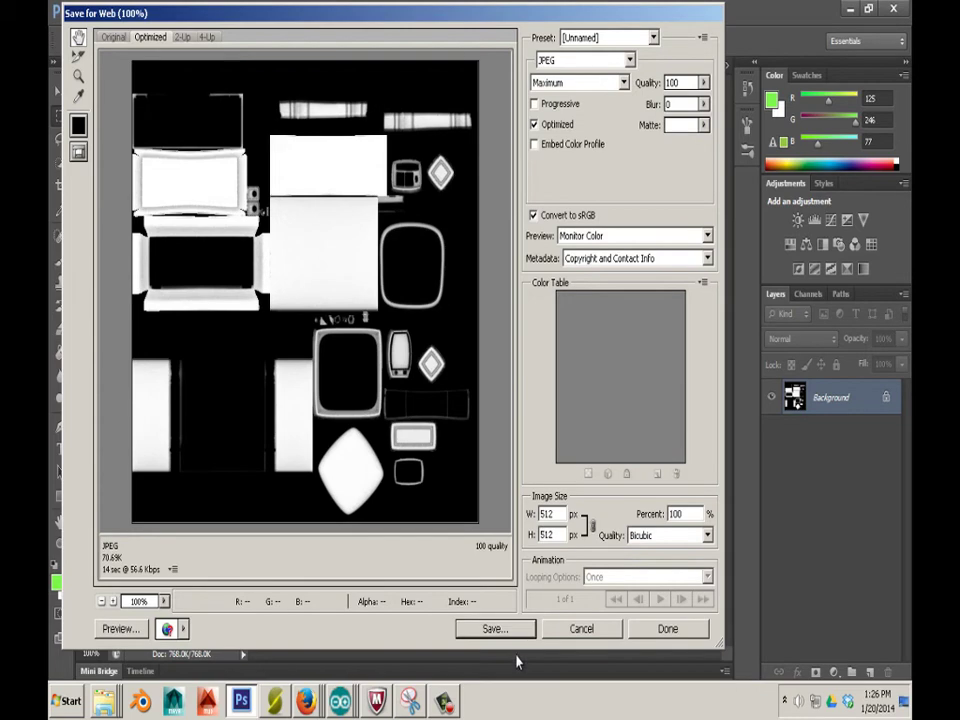
pyautogui.click(496, 629)
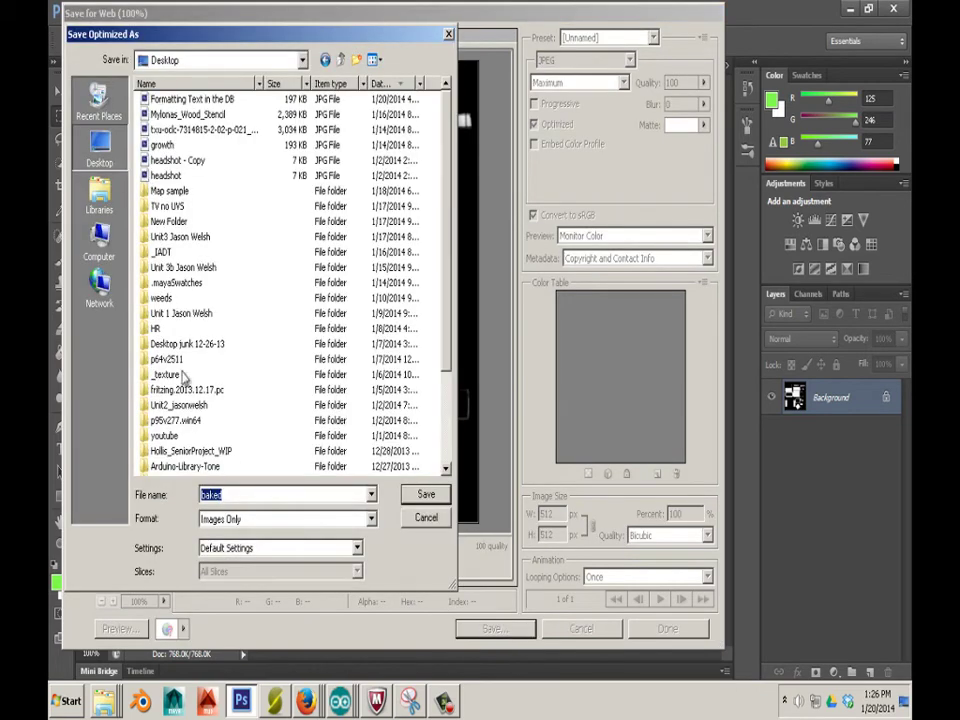
pyautogui.click(424, 500)
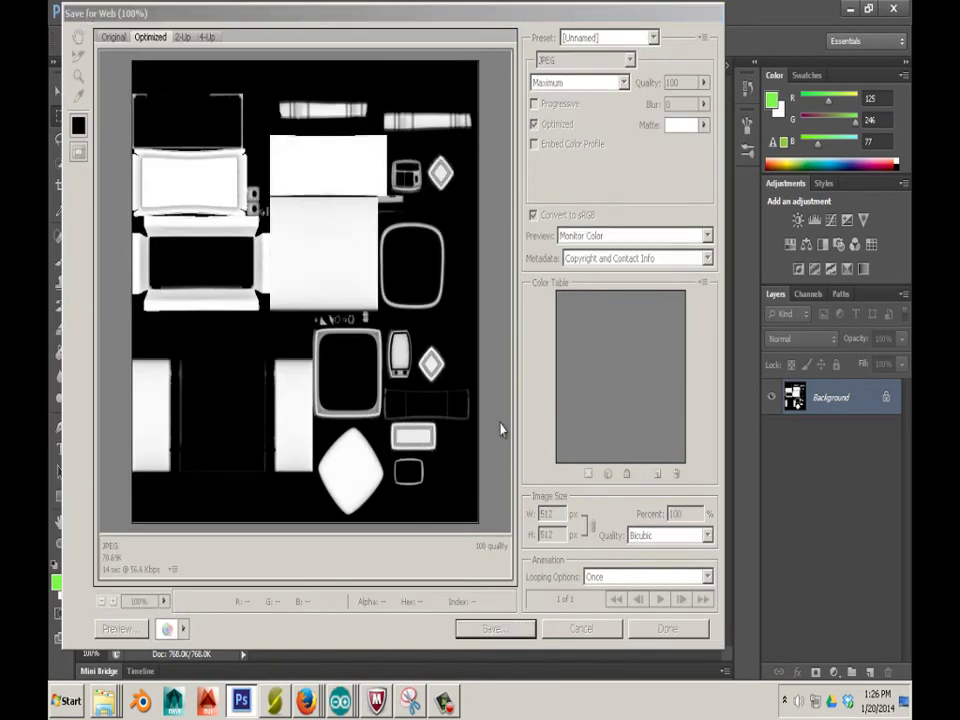
pyautogui.hotkey('alt', 'Tab')
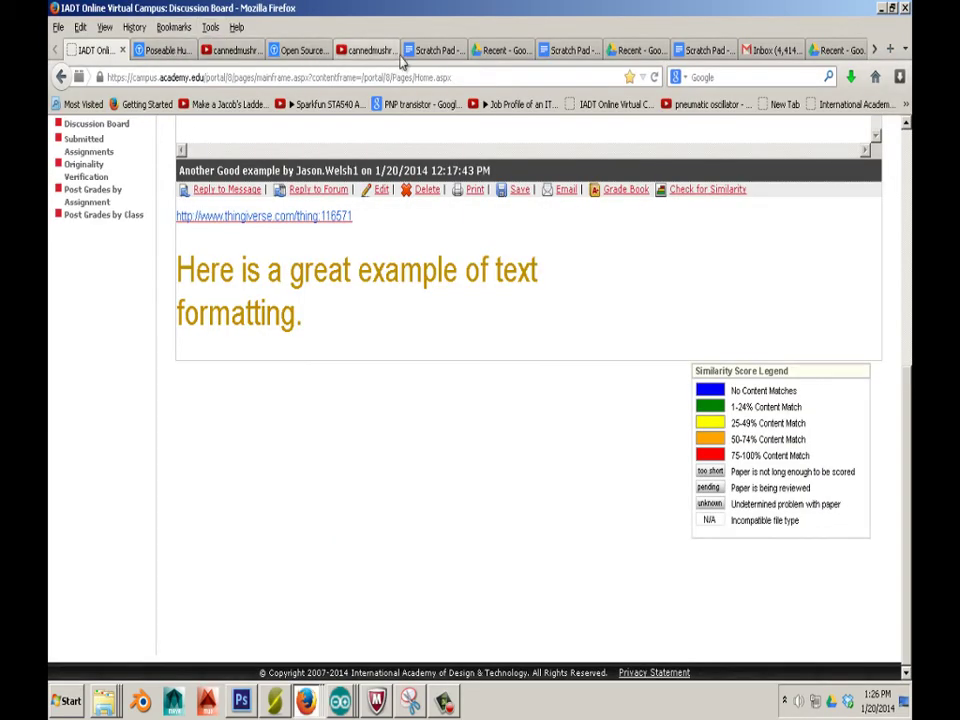
# Upload baked.jpg from the Desktop into Scratch Pad below the gold sentence, then select all content
pyautogui.click(428, 50)
pyautogui.click(340, 430)
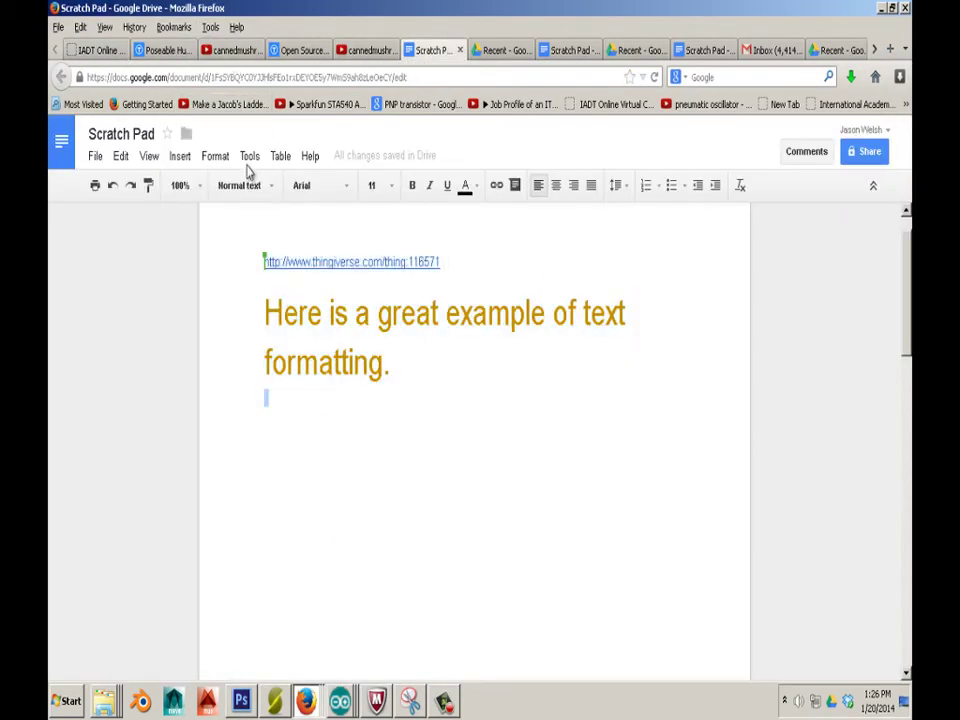
pyautogui.click(215, 156)
pyautogui.moveTo(180, 156)
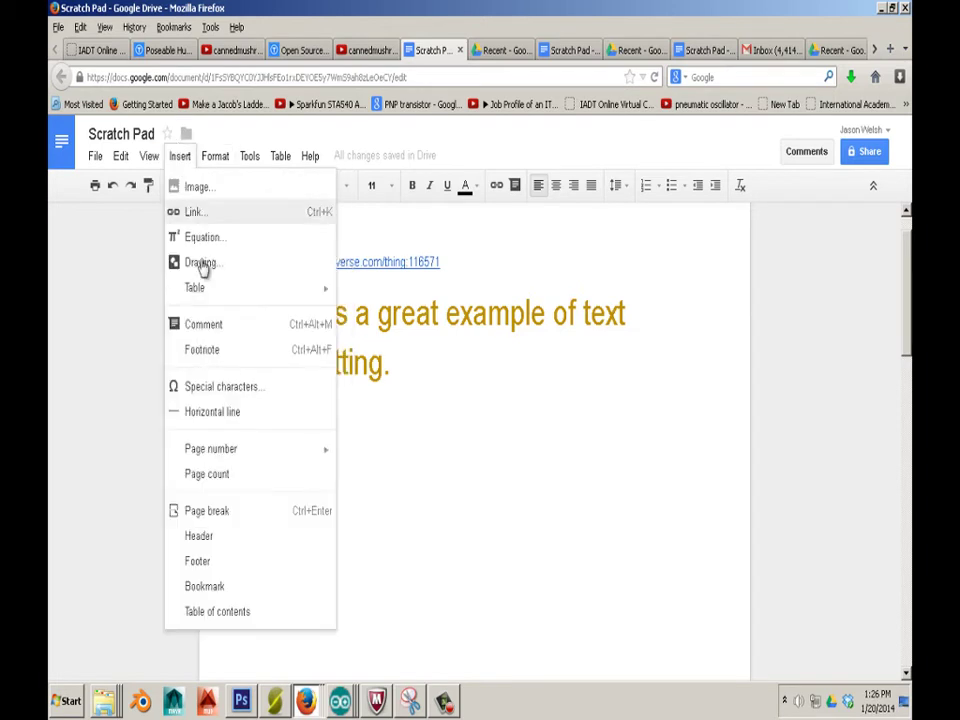
pyautogui.click(214, 186)
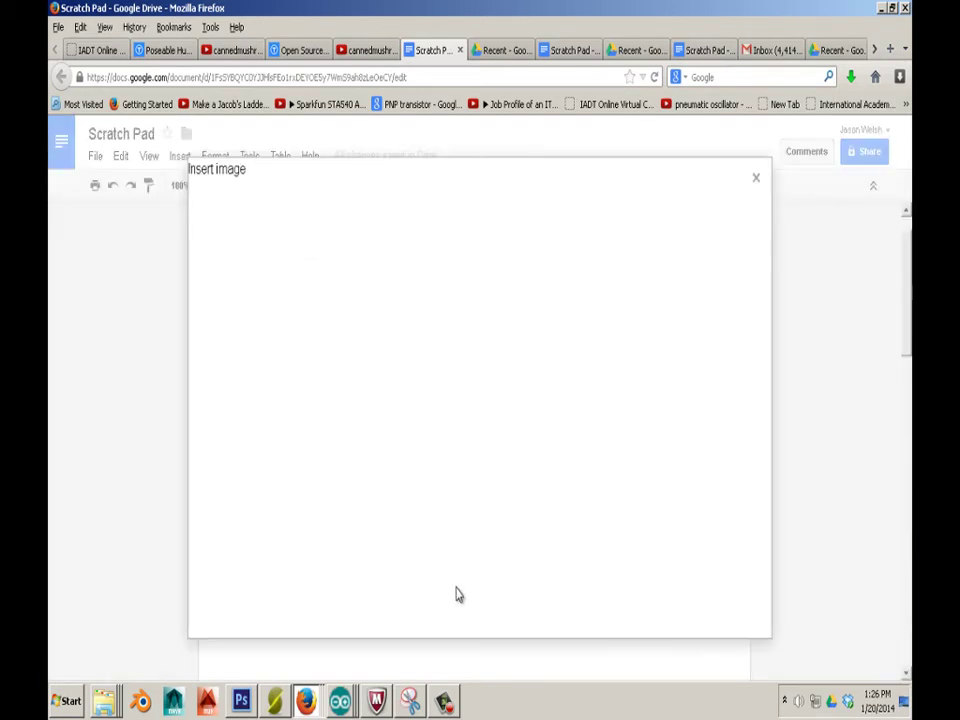
pyautogui.click(510, 418)
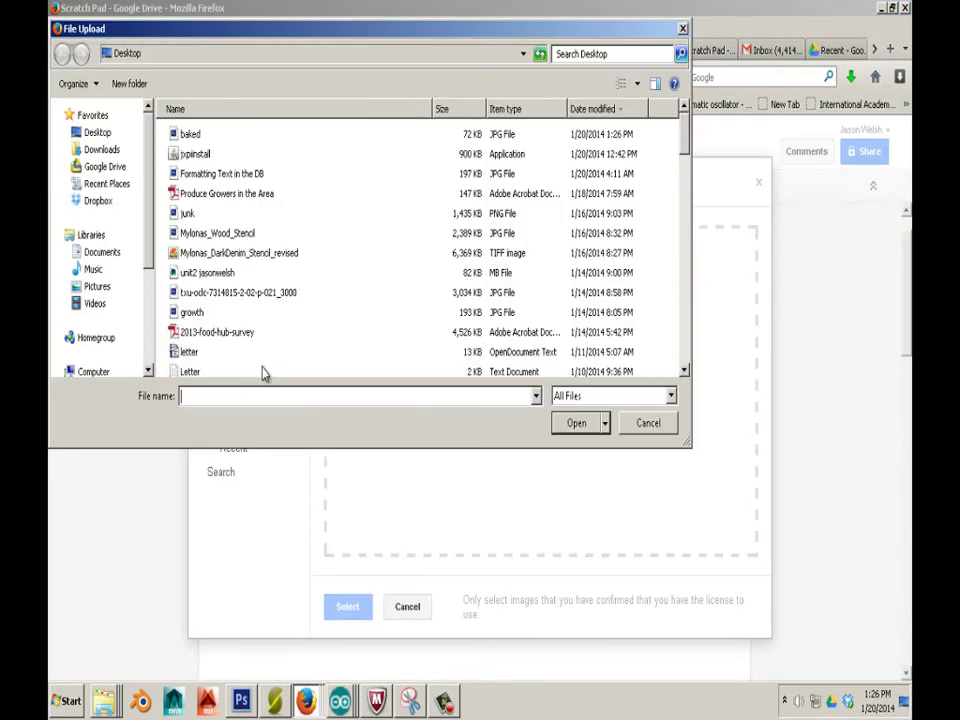
pyautogui.doubleClick(182, 144)
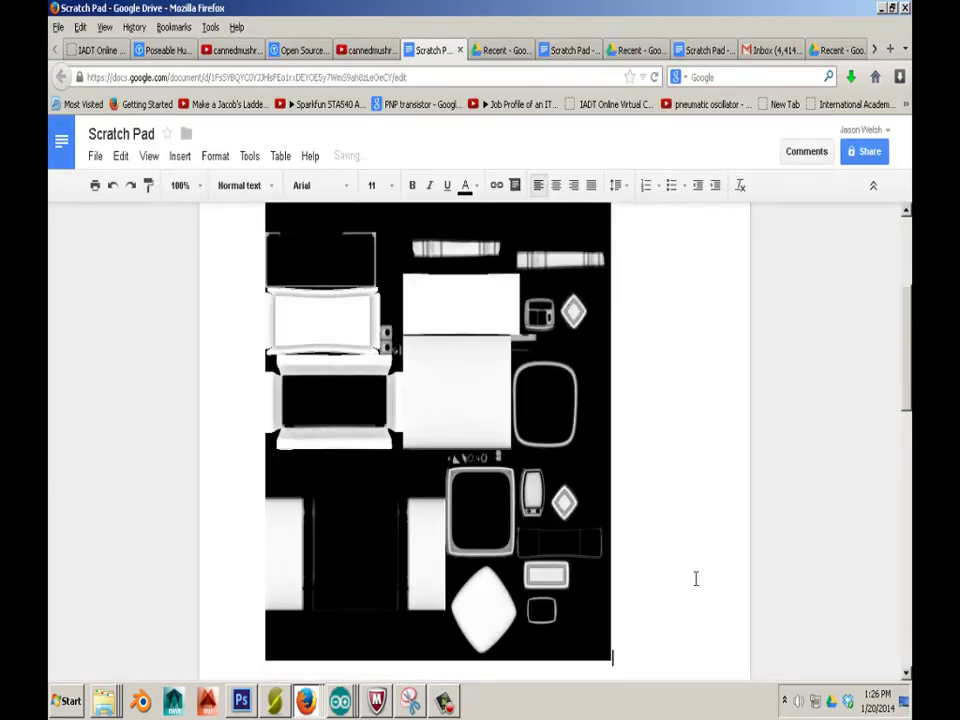
pyautogui.click(495, 364)
pyautogui.hotkey('ctrl', 'a')
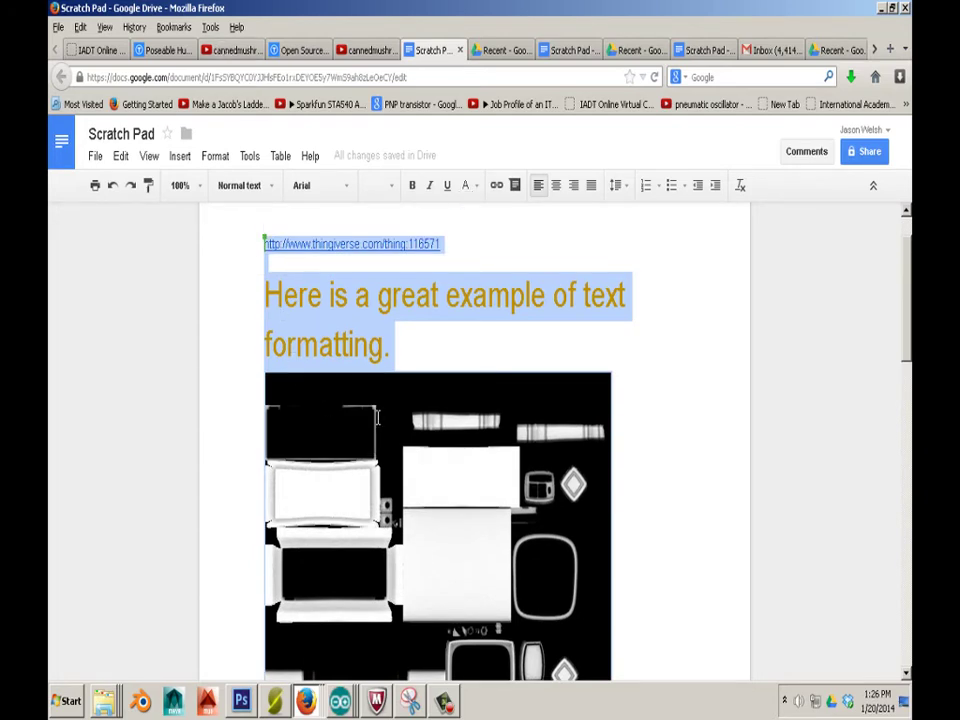
# Replace the Another Good example message body with the pasted Scratch Pad content and post it
pyautogui.click(88, 49)
pyautogui.click(380, 189)
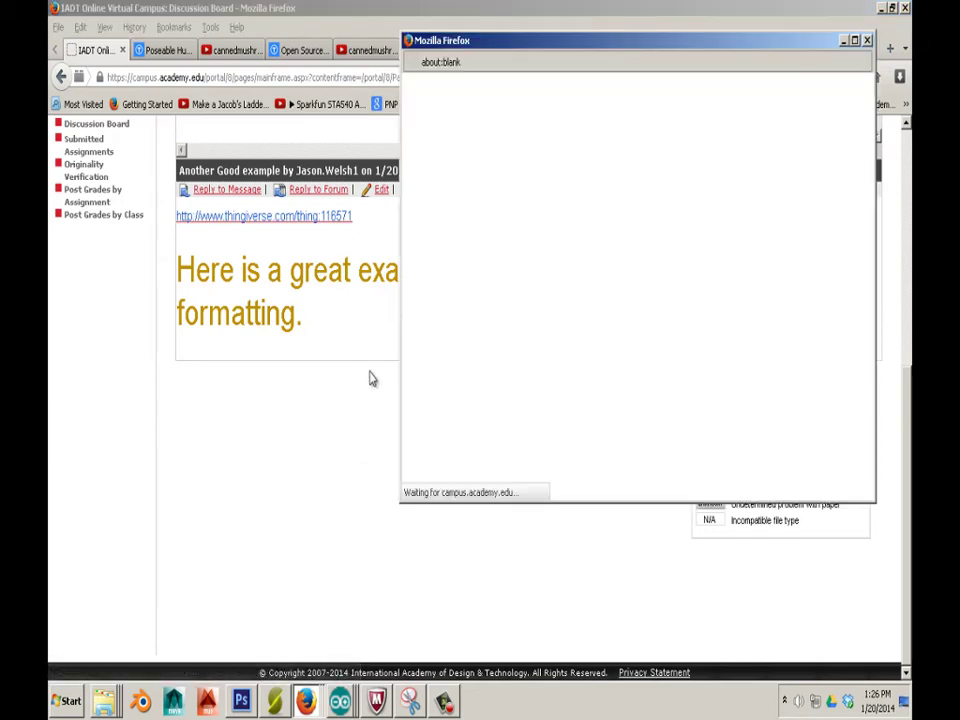
pyautogui.click(516, 306)
pyautogui.hotkey('ctrl', 'a')
pyautogui.write('Here is a great example of text formatting.')
pyautogui.click(440, 433)
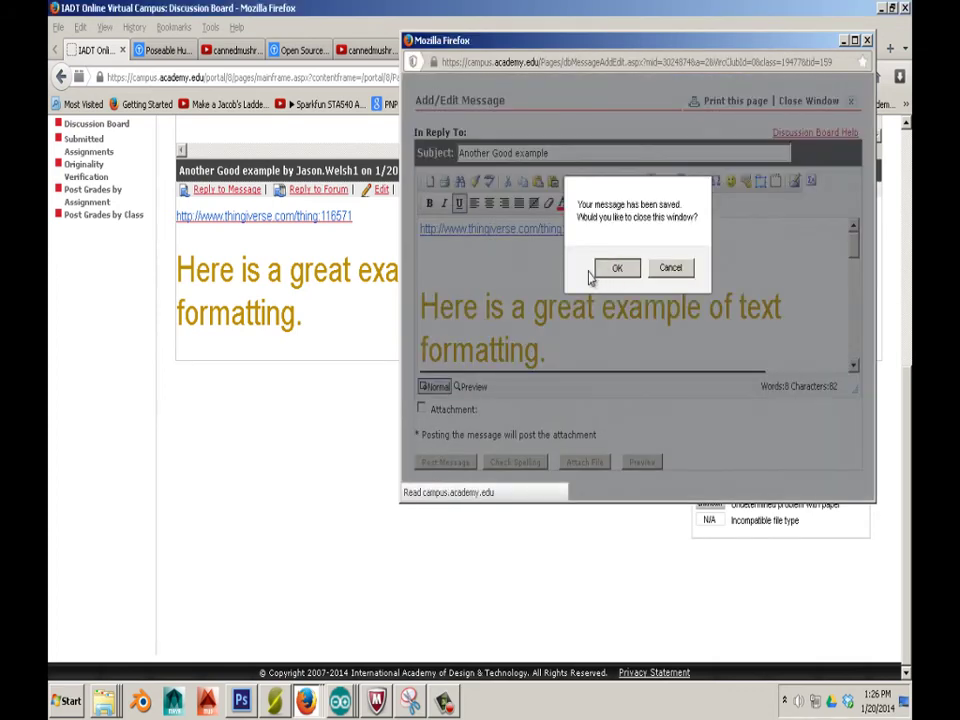
pyautogui.click(615, 268)
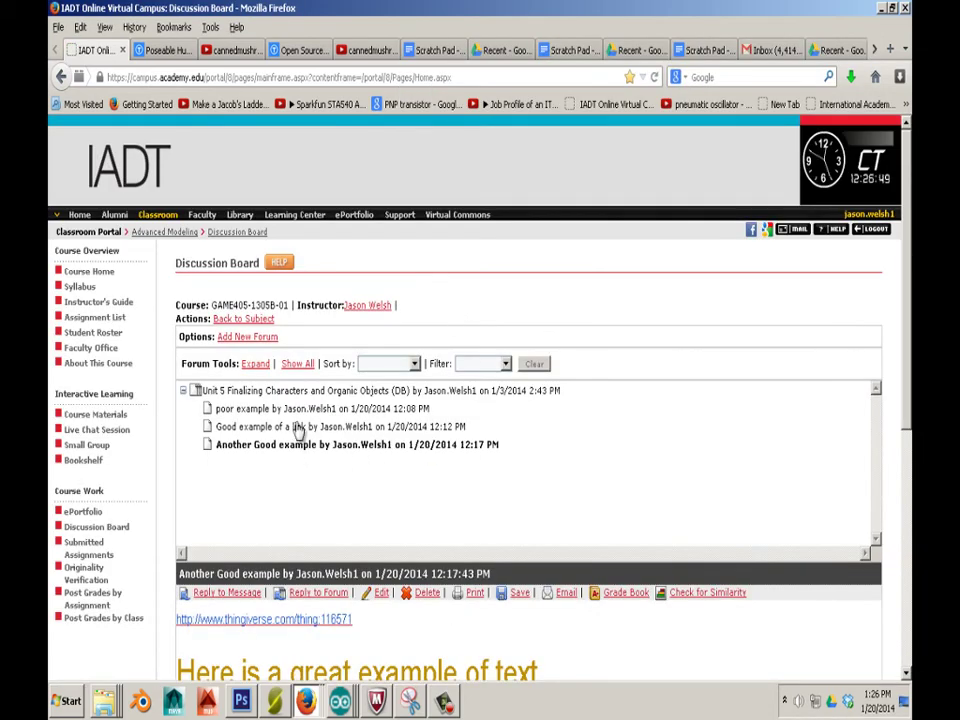
# Reopen Another Good example, scroll down to its embedded texture image, and bring up Snipping Tool
pyautogui.click(297, 428)
pyautogui.click(308, 444)
pyautogui.scroll(-10, 423, 467)
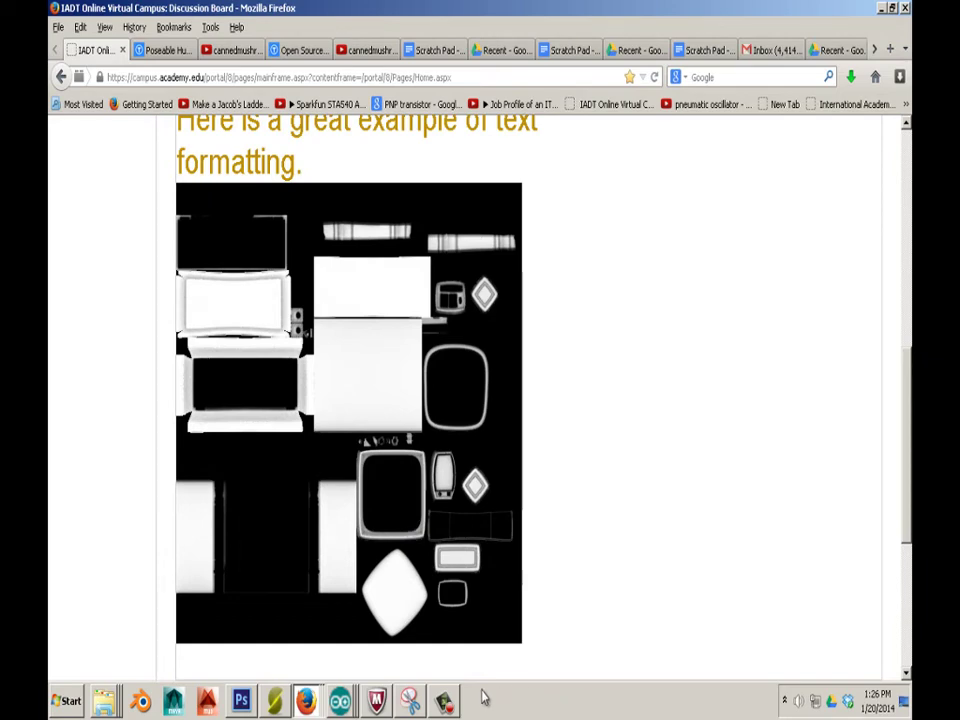
pyautogui.click(410, 700)
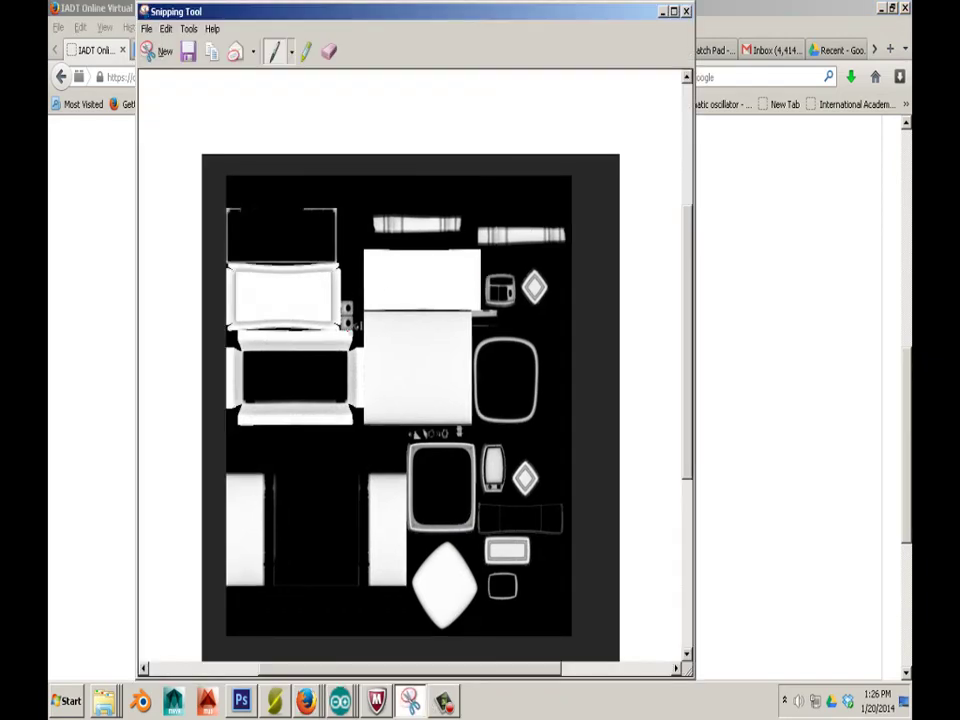
# Deselect the texture in Photoshop, snip and copy it, then return to the Discussion Board window
pyautogui.click(241, 700)
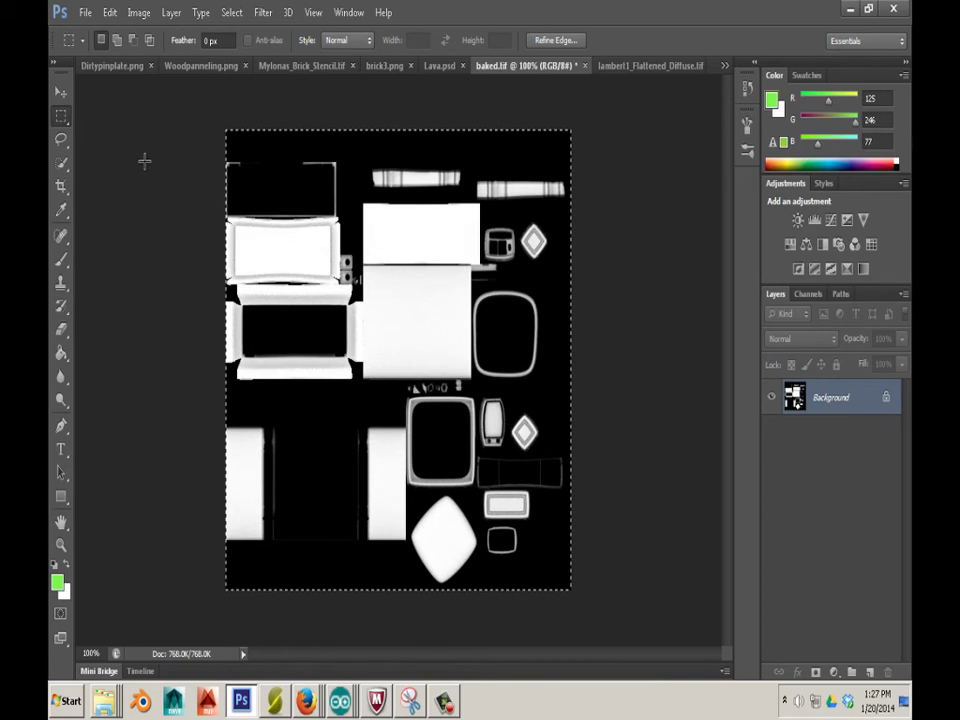
pyautogui.hotkey('ctrl', 'd')
pyautogui.click(408, 700)
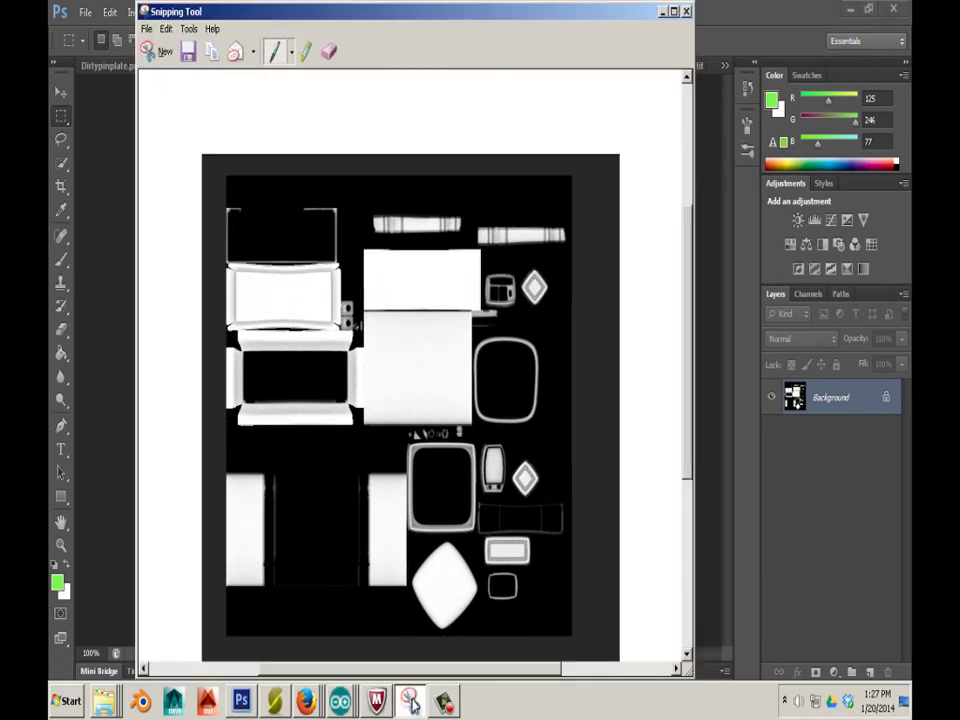
pyautogui.click(158, 51)
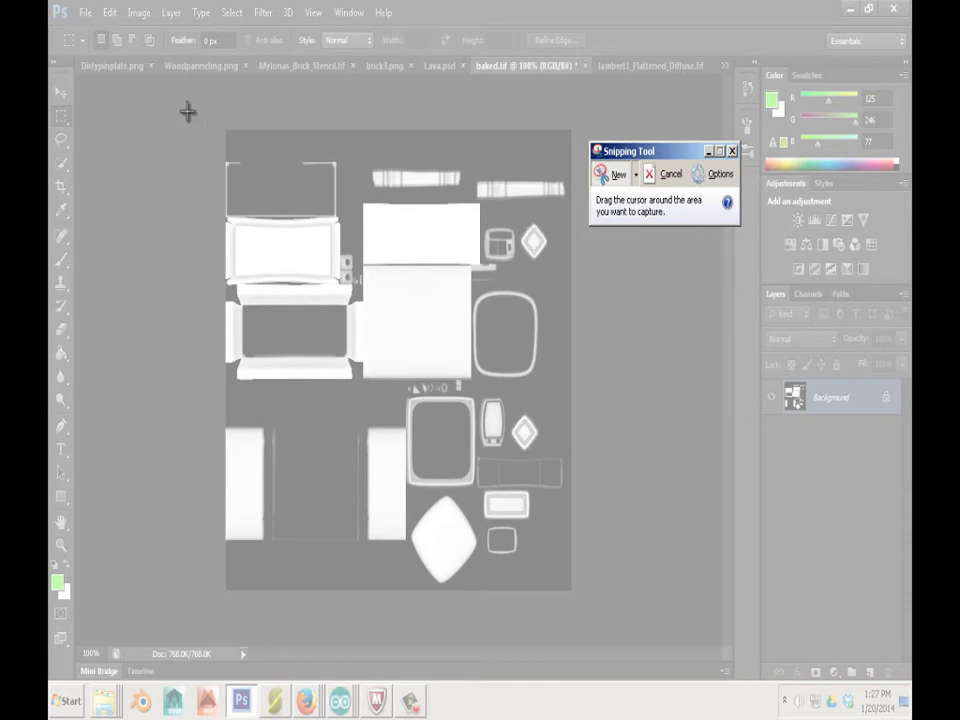
pyautogui.moveTo(189, 106); pyautogui.dragTo(594, 627)
pyautogui.click(153, 29)
pyautogui.click(150, 45)
pyautogui.click(307, 702)
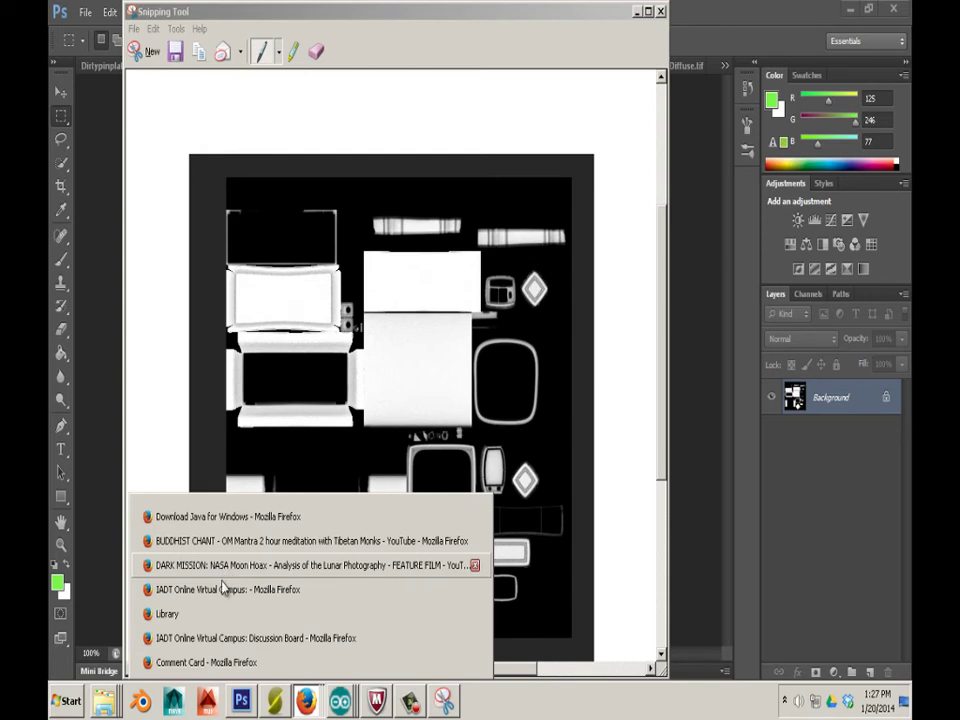
pyautogui.click(217, 645)
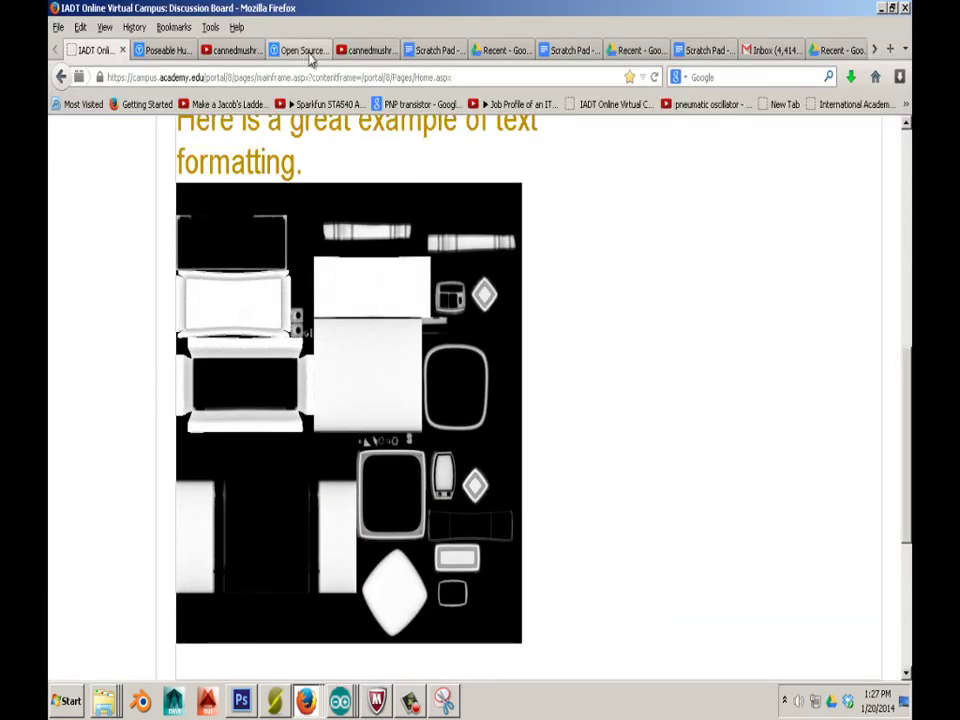
# Paste the copied texture snip on a new line below the first image in Scratch Pad
pyautogui.click(433, 53)
pyautogui.click(404, 337)
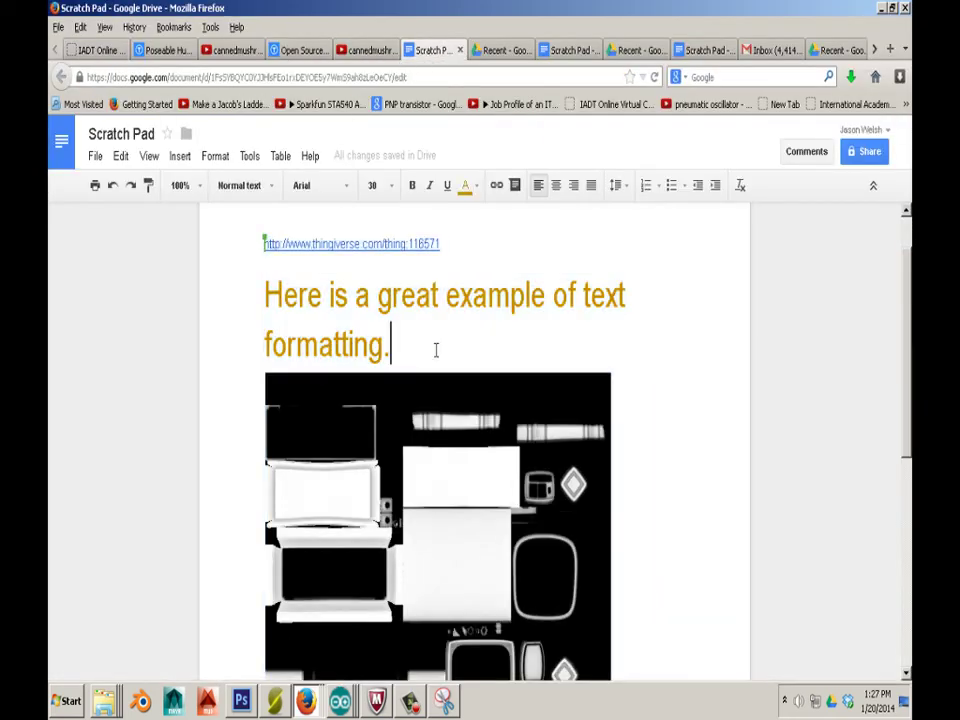
pyautogui.scroll(-5, 525, 431)
pyautogui.scroll(3, 525, 431)
pyautogui.click(455, 465)
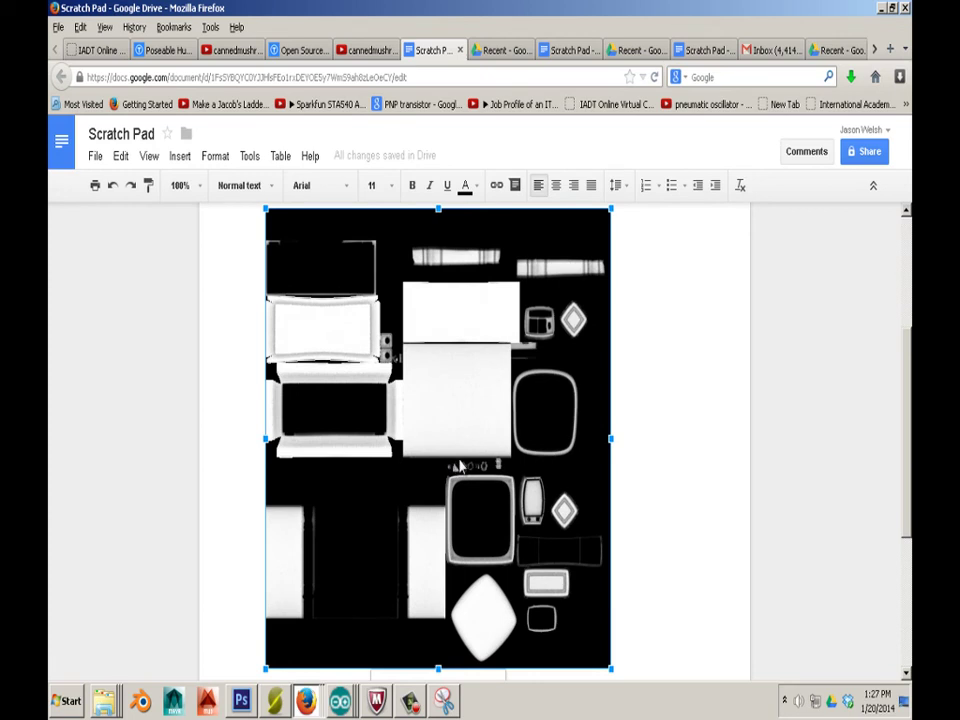
pyautogui.press('Return')
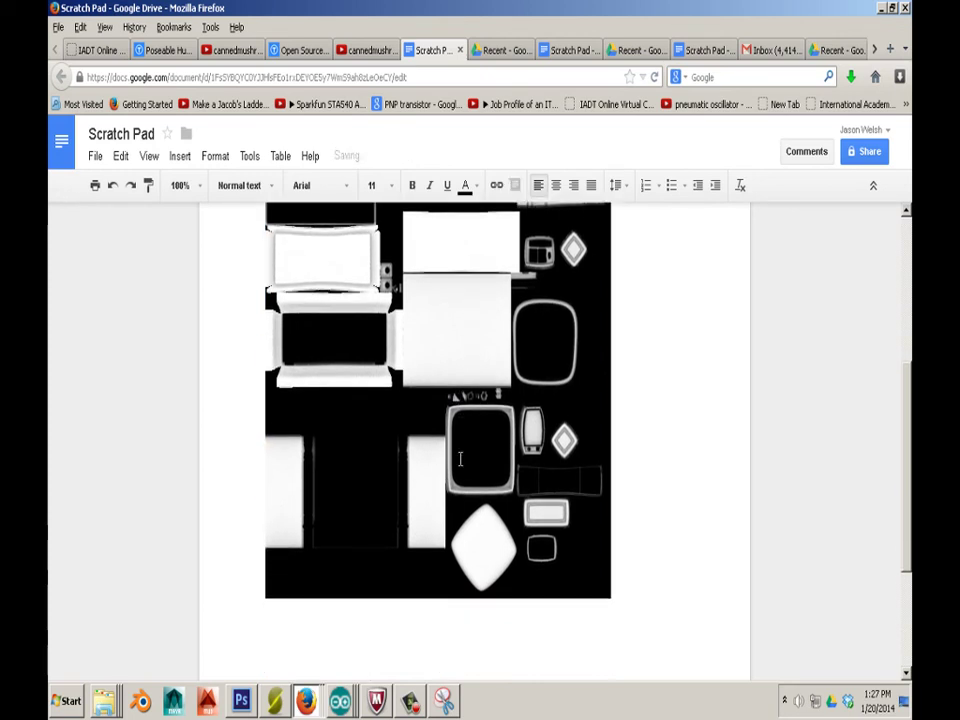
pyautogui.hotkey('ctrl', 'v')
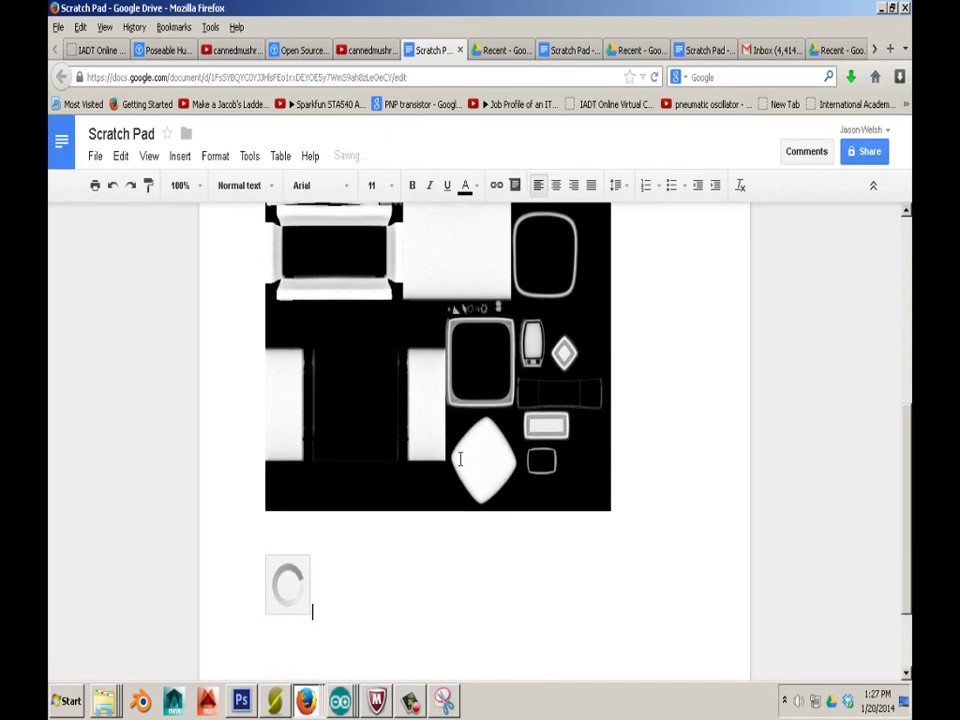
pyautogui.scroll(4, 478, 448)
pyautogui.scroll(-1, 478, 448)
pyautogui.click(471, 460)
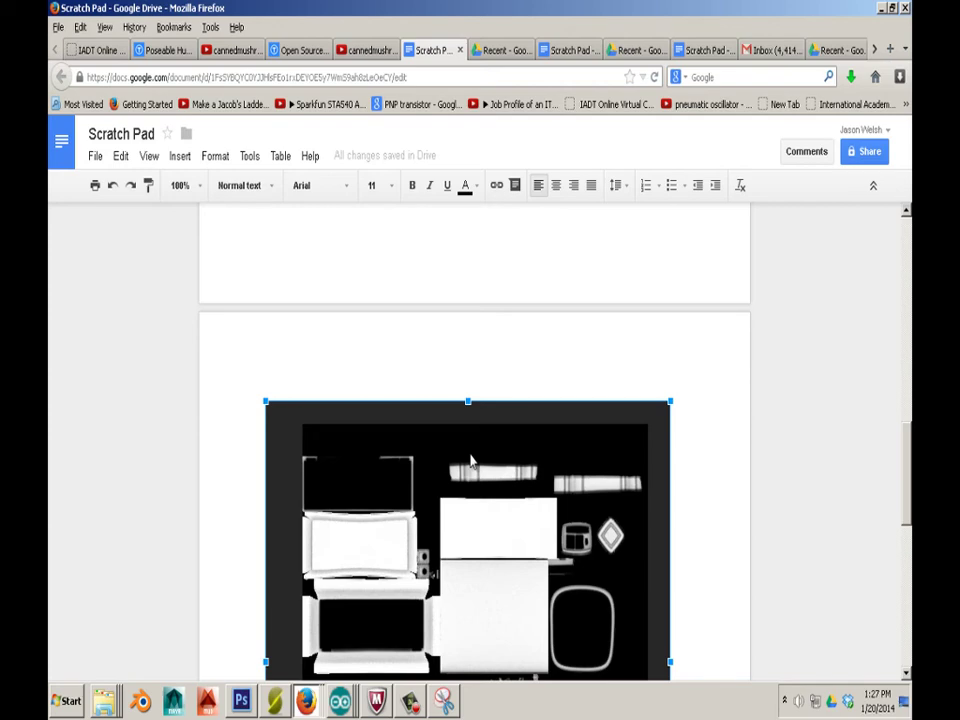
pyautogui.click(92, 50)
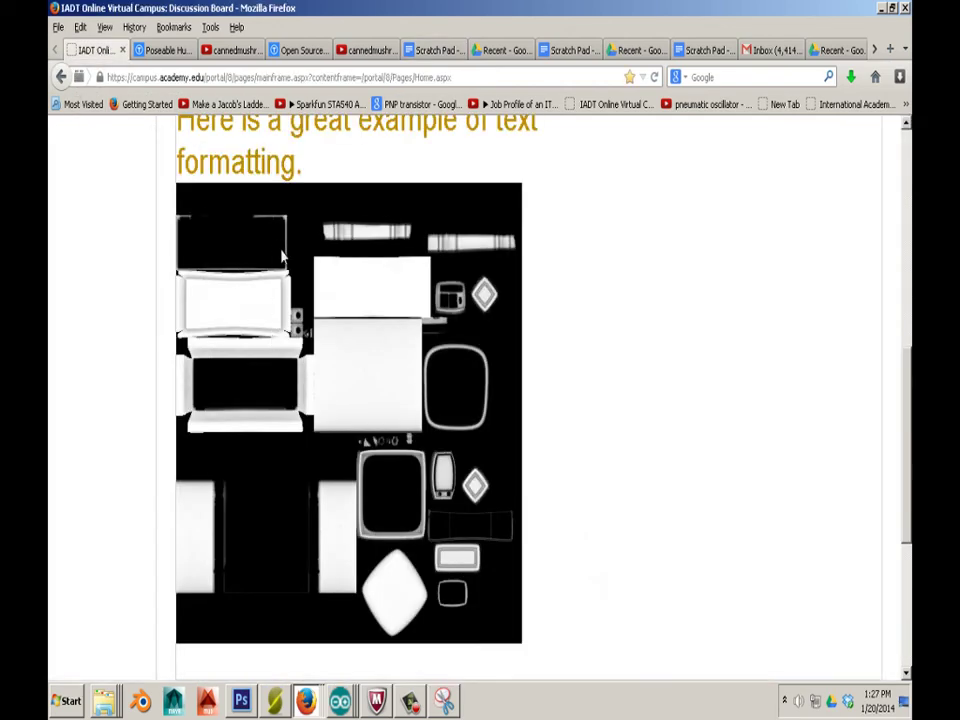
# Edit Another Good example again, post the message, and confirm the saved-message window
pyautogui.scroll(8, 331, 291)
pyautogui.click(381, 541)
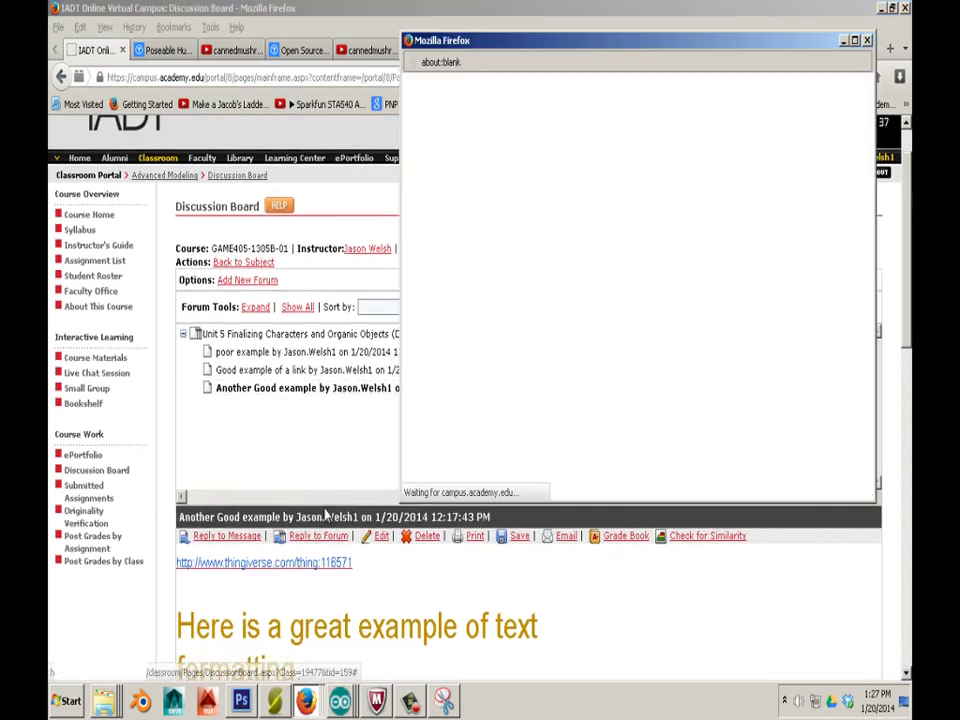
pyautogui.scroll(-6, 559, 322)
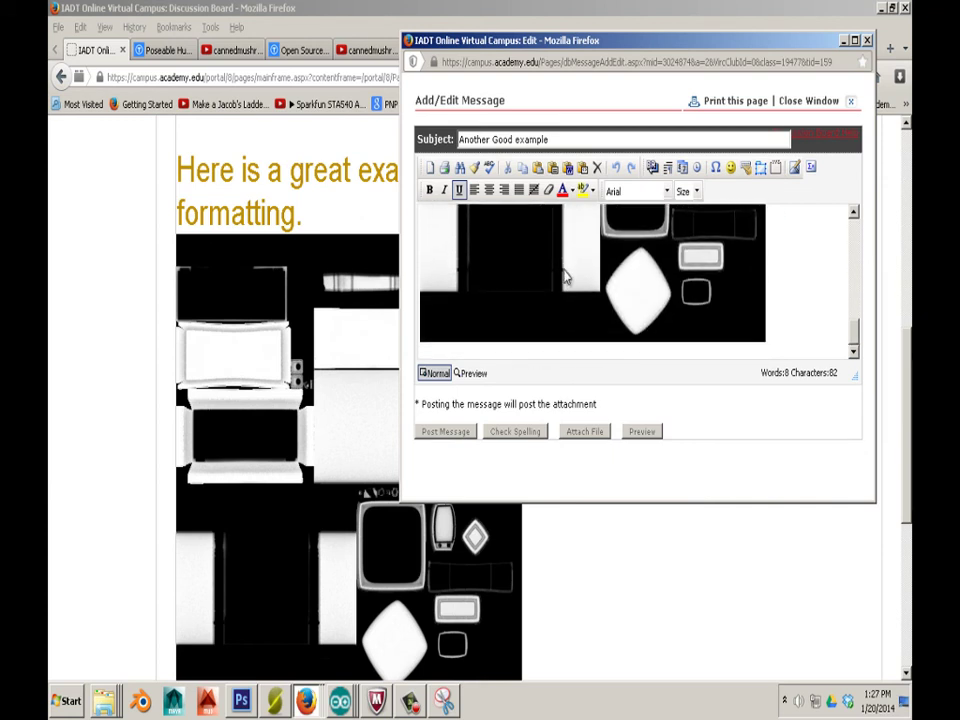
pyautogui.click(565, 278)
pyautogui.scroll(3, 565, 278)
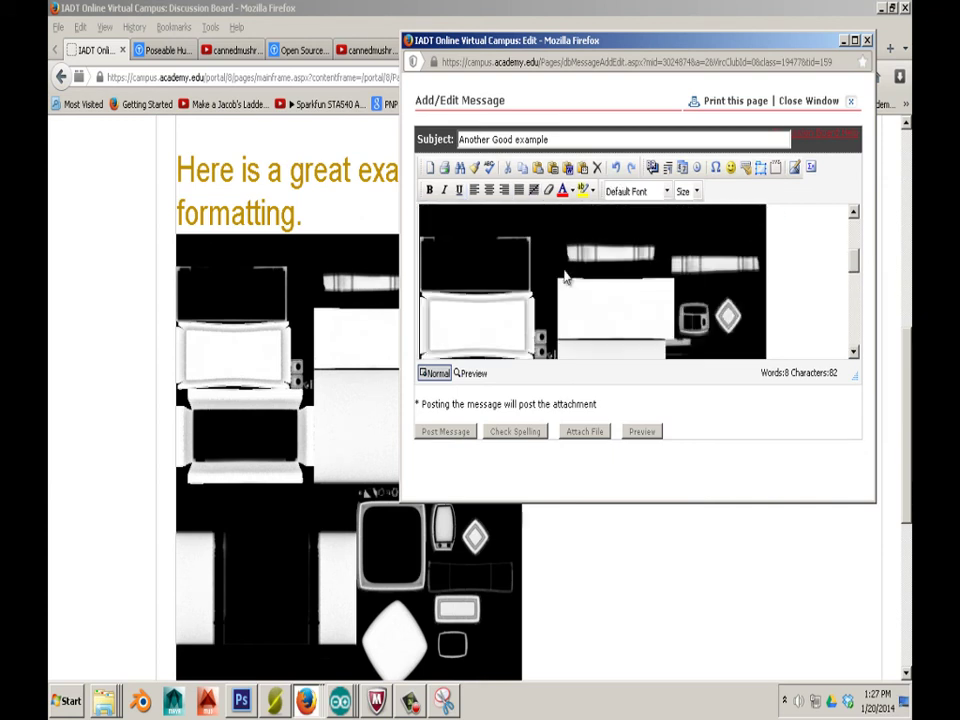
pyautogui.scroll(-5, 565, 278)
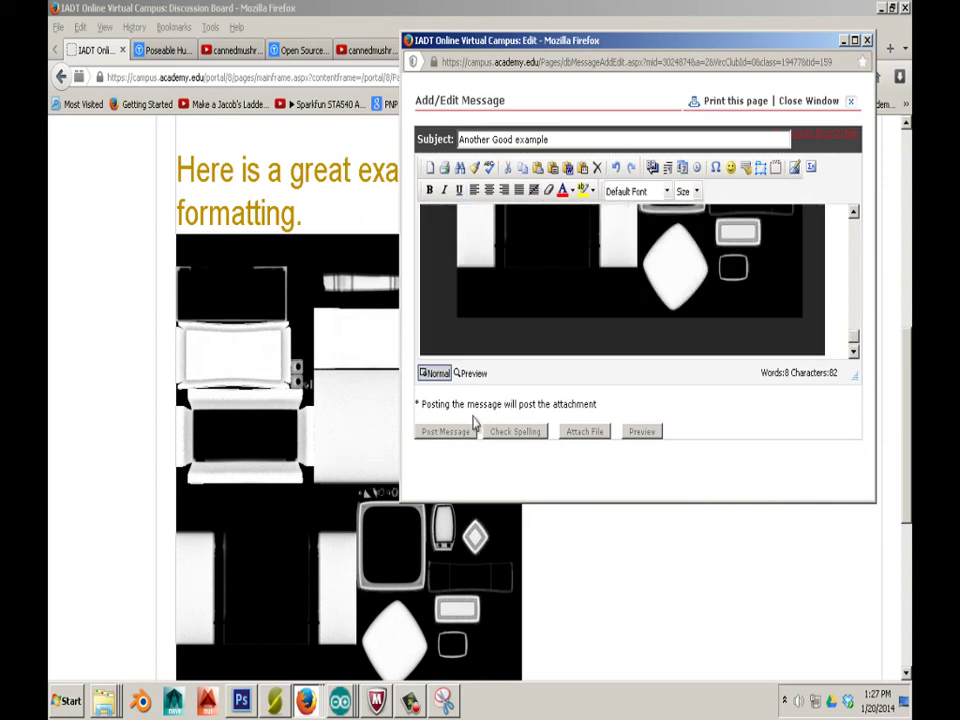
pyautogui.click(445, 431)
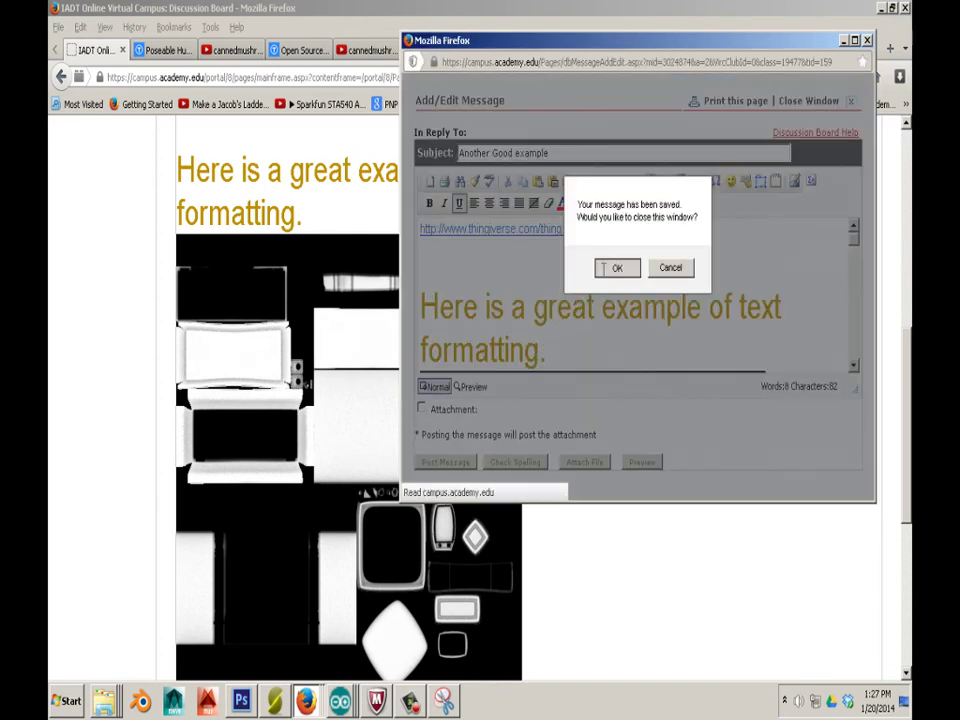
pyautogui.click(612, 268)
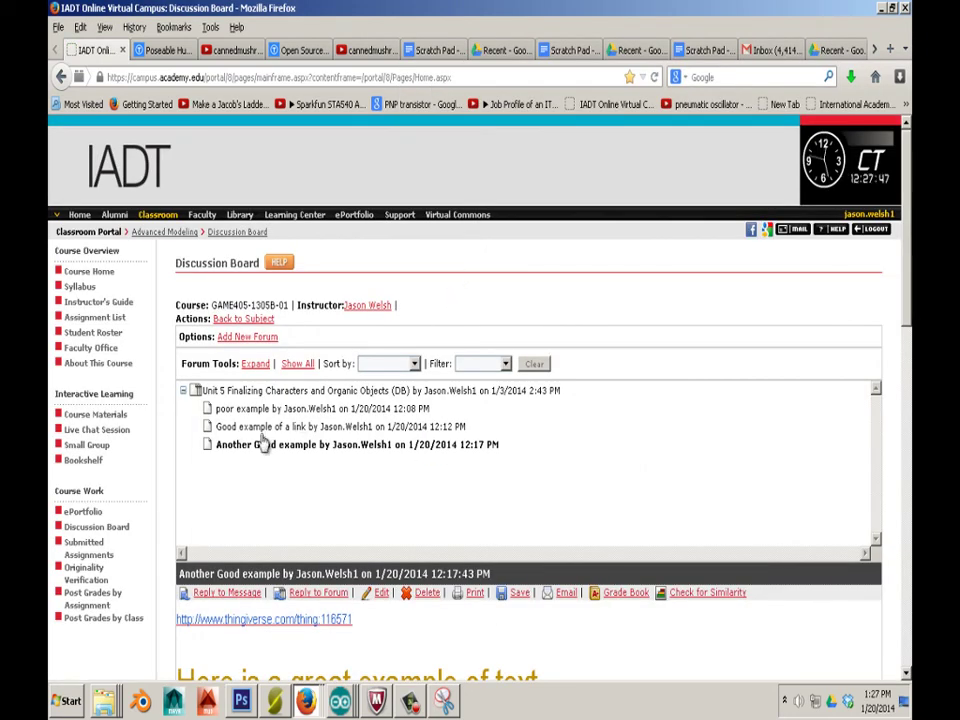
pyautogui.click(285, 428)
pyautogui.click(356, 444)
pyautogui.scroll(-8, 370, 400)
pyautogui.scroll(-5, 362, 397)
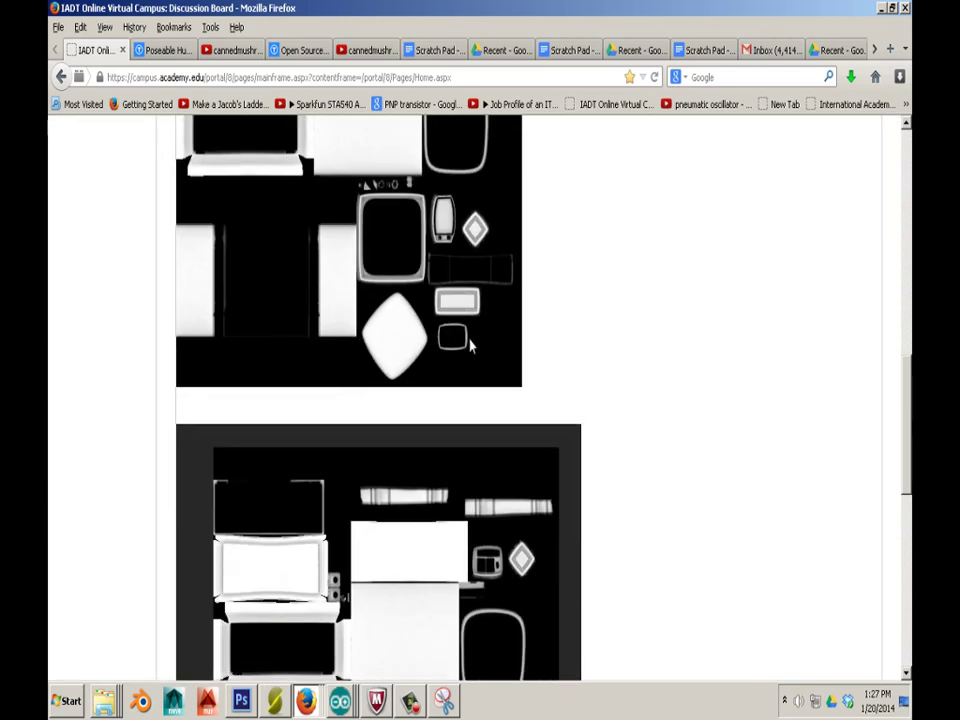
pyautogui.scroll(10, 320, 250)
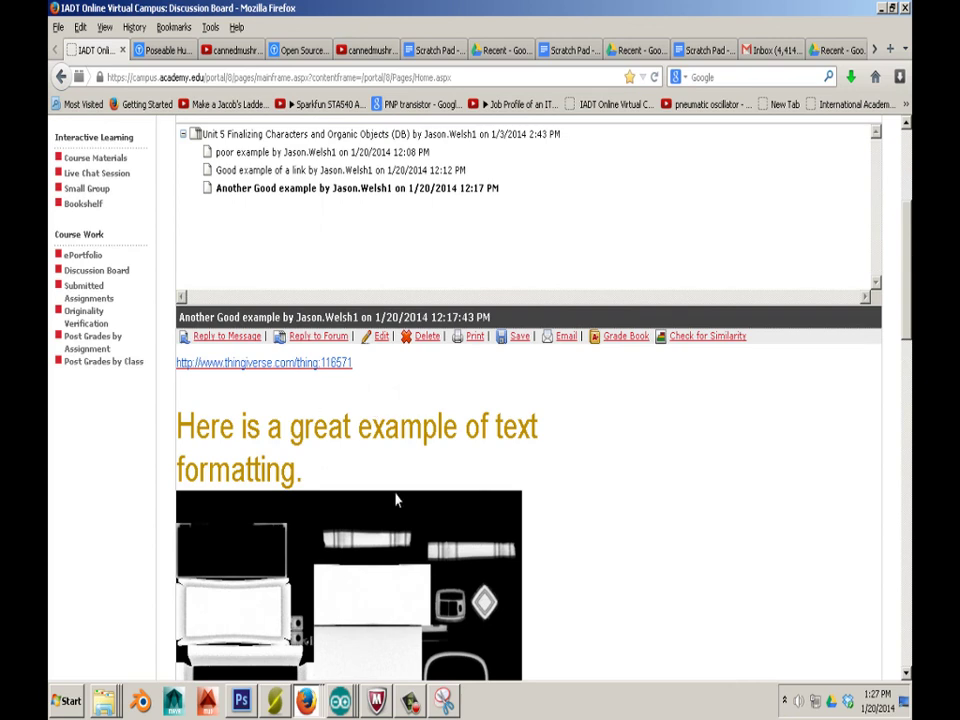